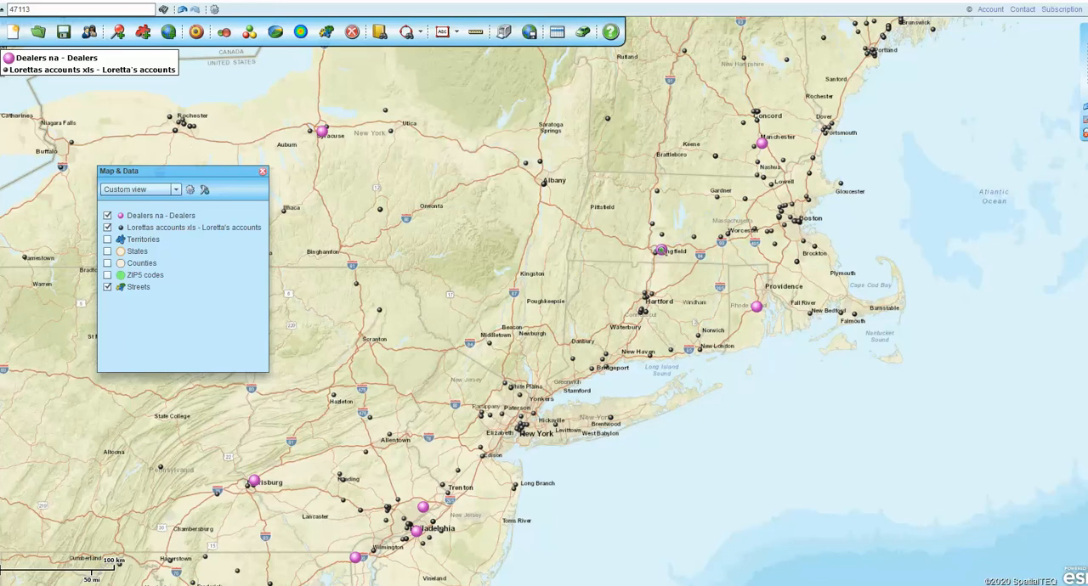
- Add a circle with a 45 mi radius around the dealer location near Springfield, Massachusetts
{"action": "double_click", "coordinate": [662, 254]}
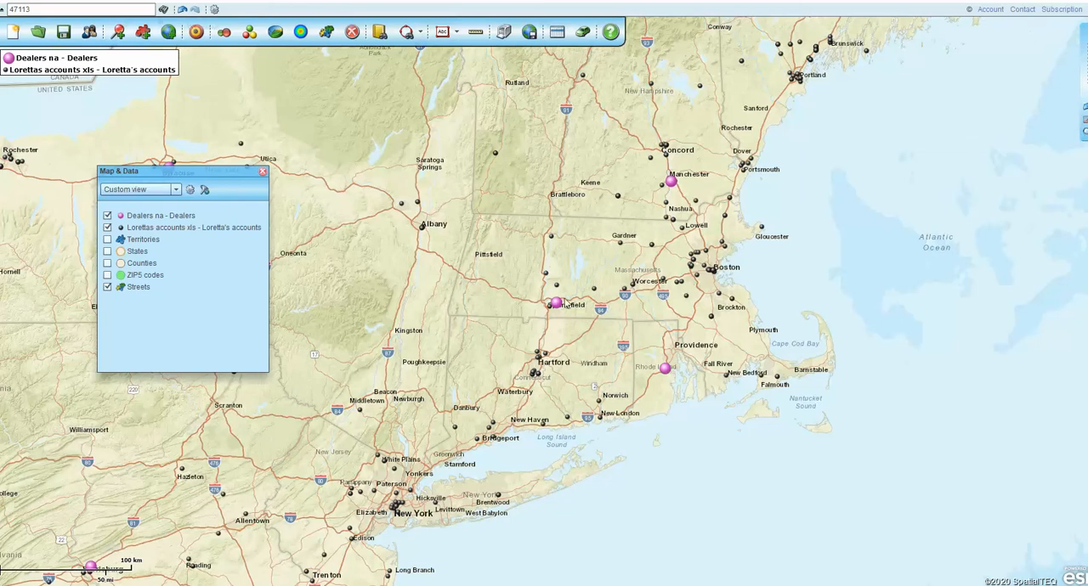
{"action": "left_click", "coordinate": [1084, 135]}
{"action": "left_click_drag", "start_coordinate": [519, 278], "coordinate": [598, 331]}
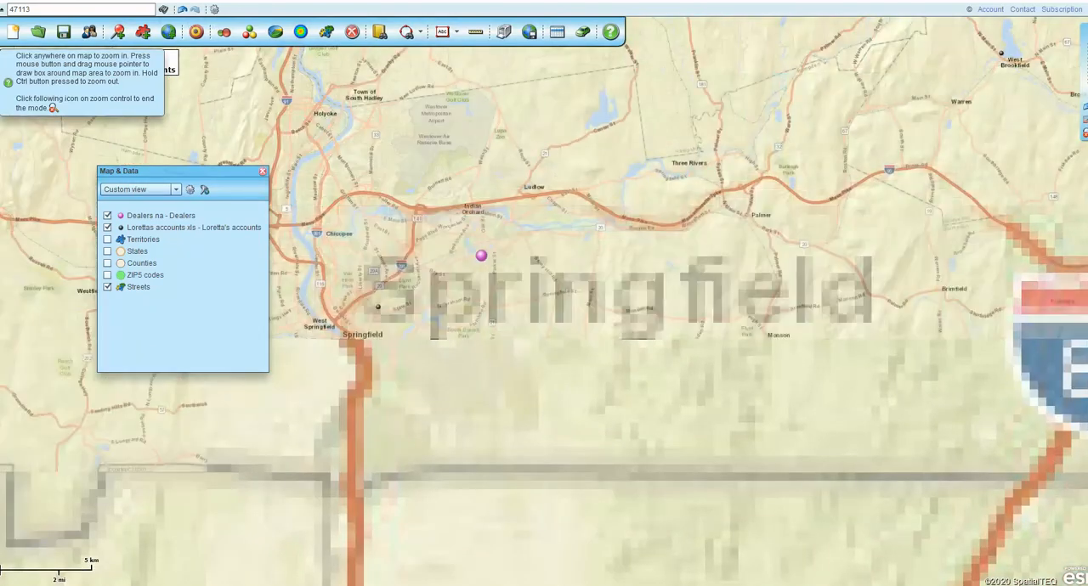
{"action": "left_click", "coordinate": [481, 258]}
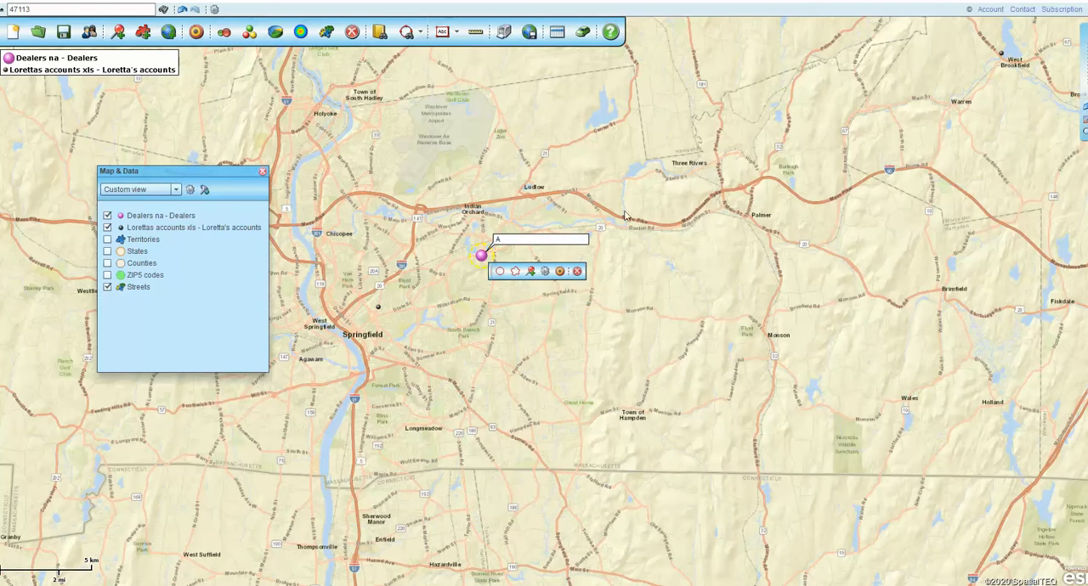
{"action": "left_click", "coordinate": [583, 240]}
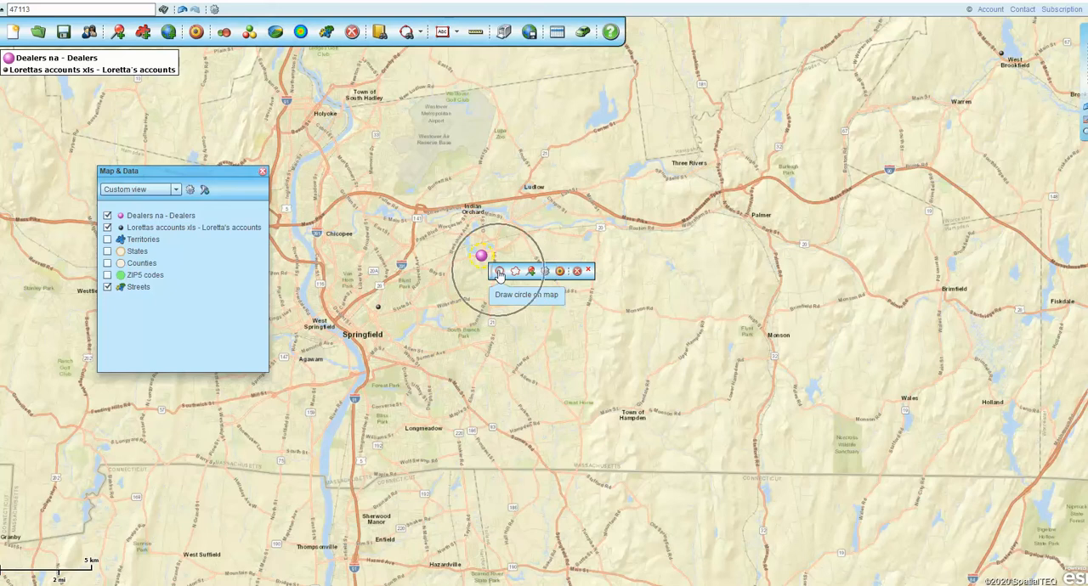
{"action": "left_click", "coordinate": [423, 32]}
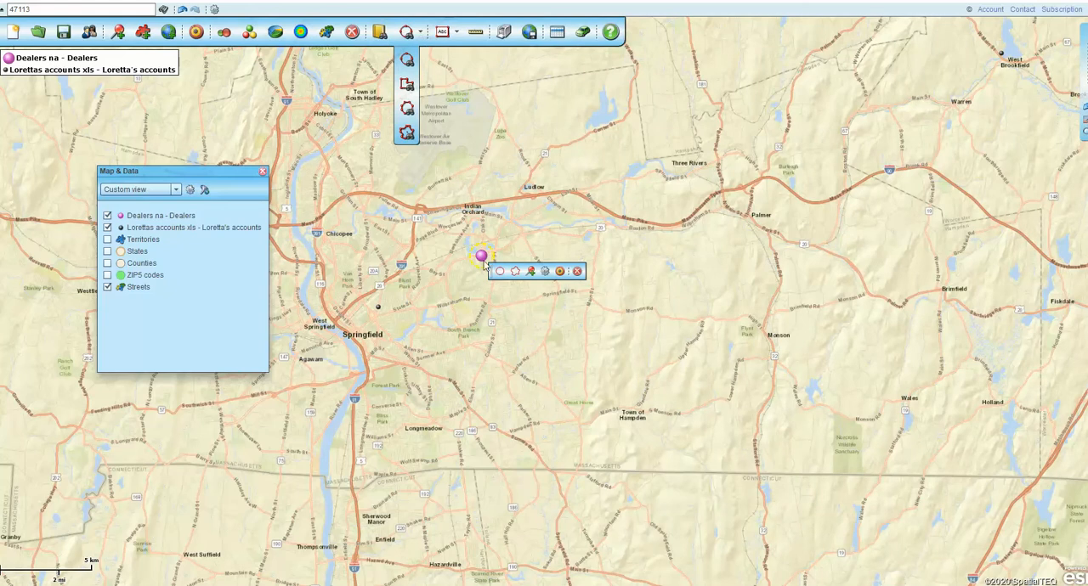
{"action": "left_click", "coordinate": [500, 272]}
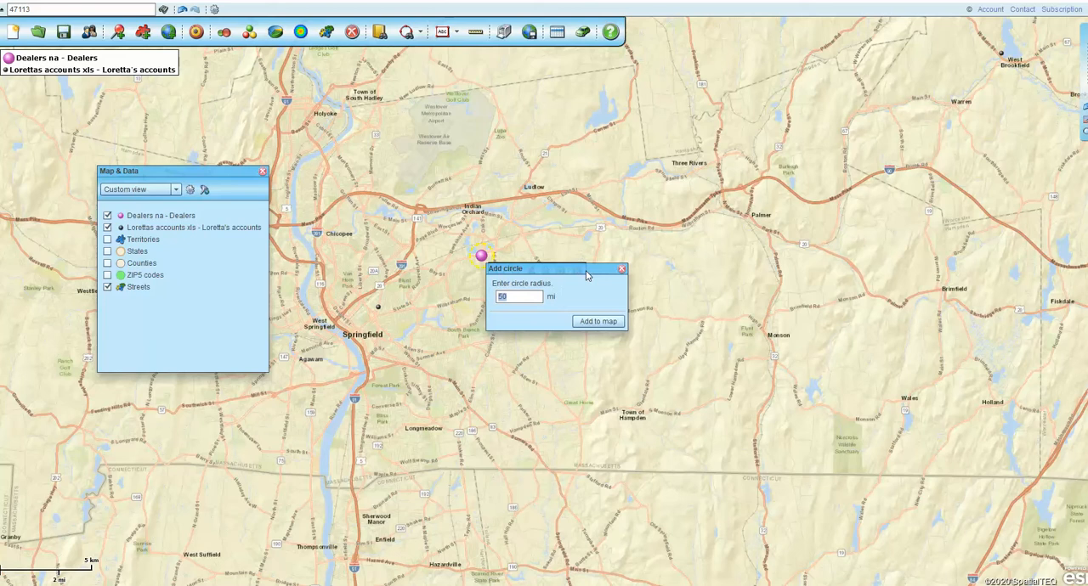
{"action": "type", "text": "45"}
{"action": "left_click", "coordinate": [600, 322]}
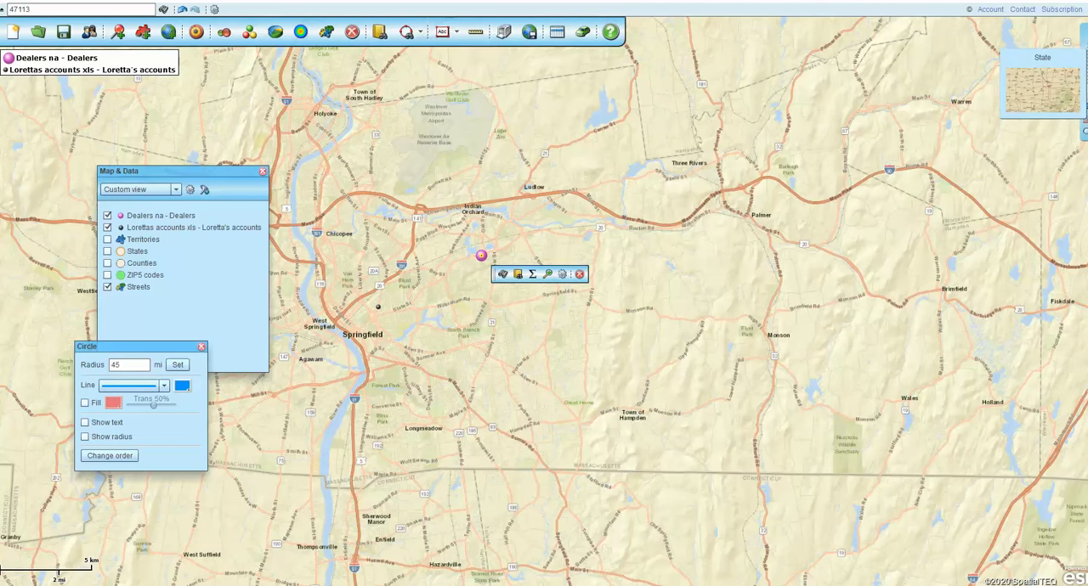
- Search the accounts dataset for locations inside the circle around the Springfield dealer
{"action": "left_click", "coordinate": [1084, 127]}
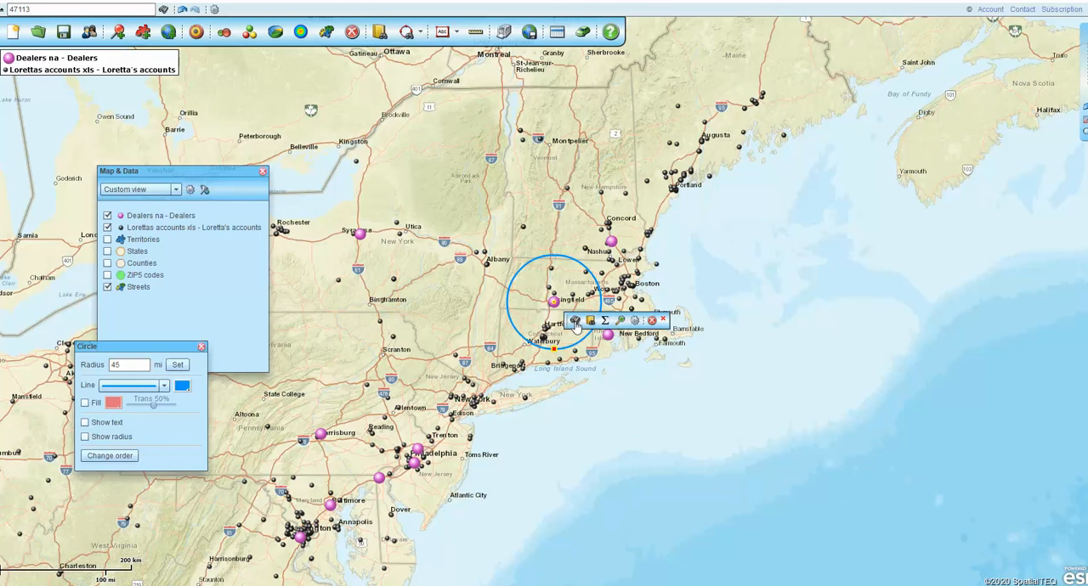
{"action": "left_click", "coordinate": [575, 321]}
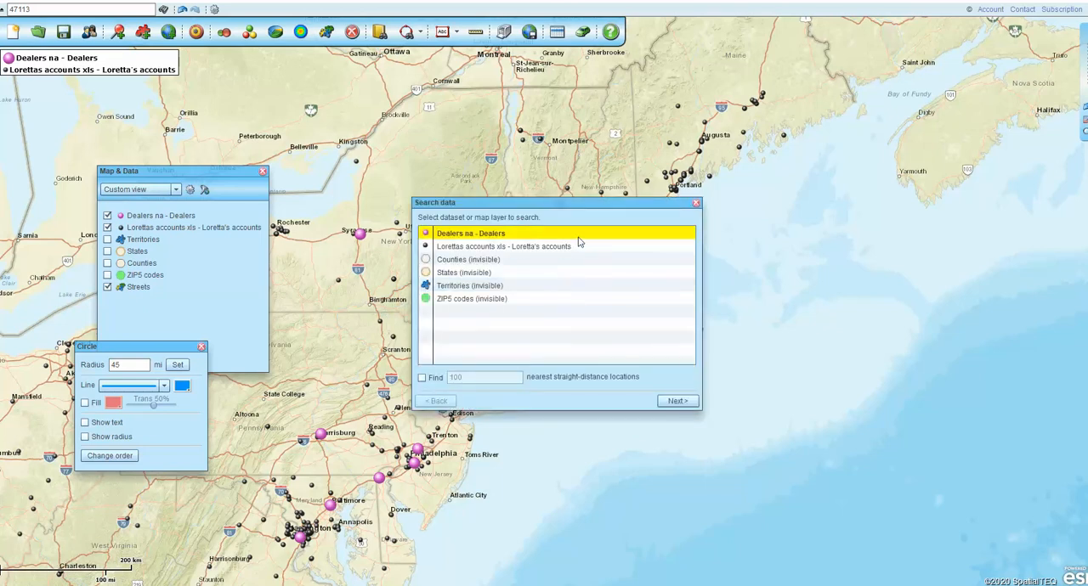
{"action": "left_click_drag", "start_coordinate": [560, 205], "coordinate": [378, 184]}
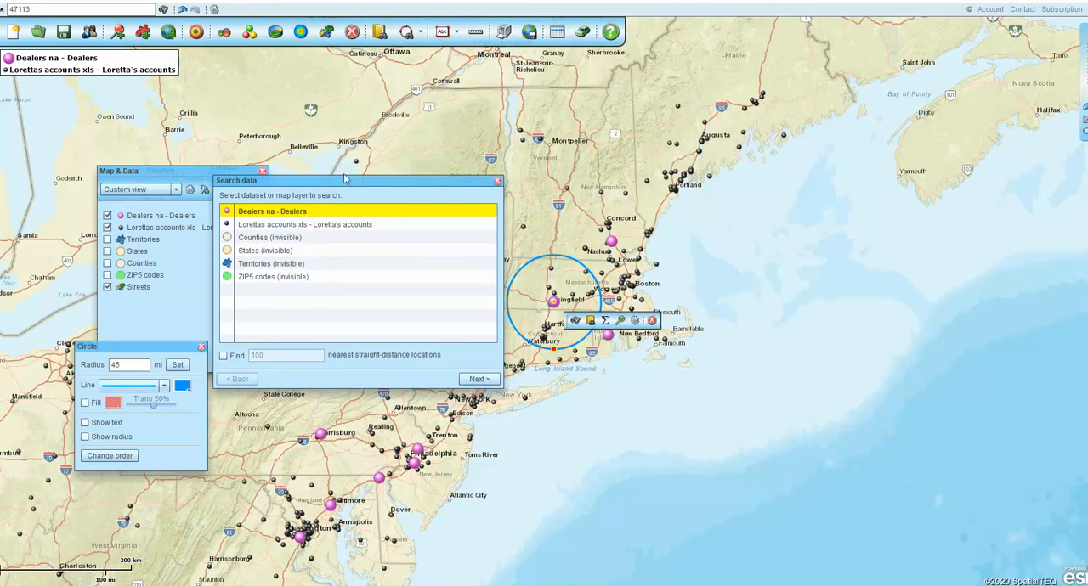
{"action": "left_click_drag", "start_coordinate": [358, 178], "coordinate": [801, 242]}
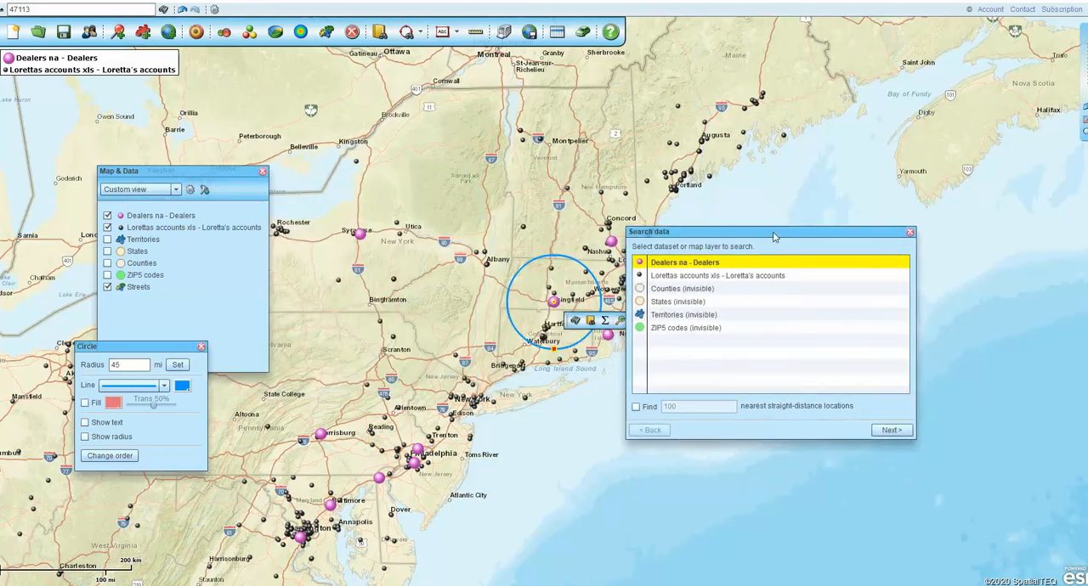
{"action": "left_click", "coordinate": [660, 278]}
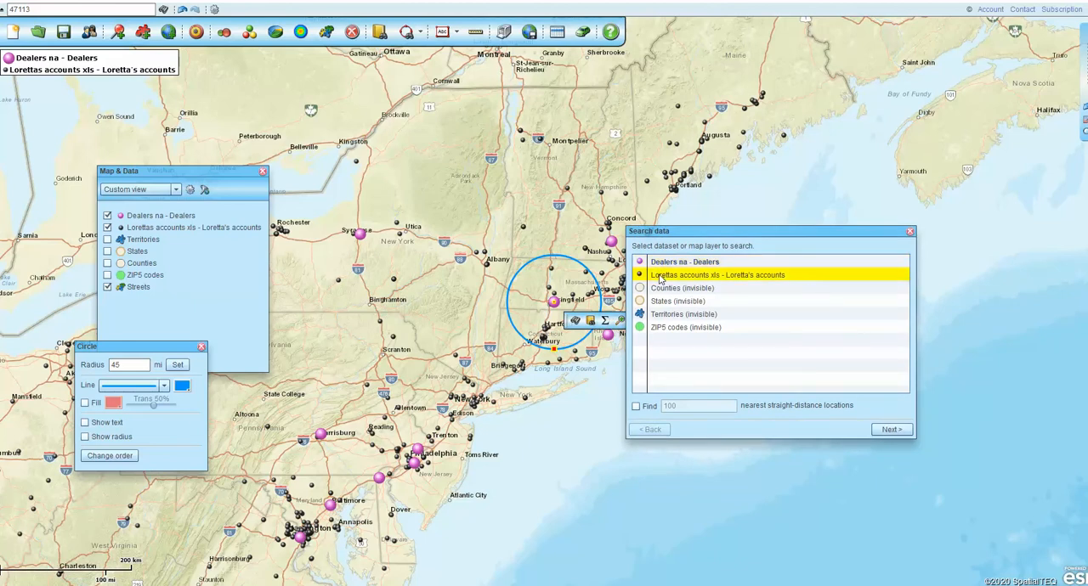
{"action": "left_click", "coordinate": [891, 430]}
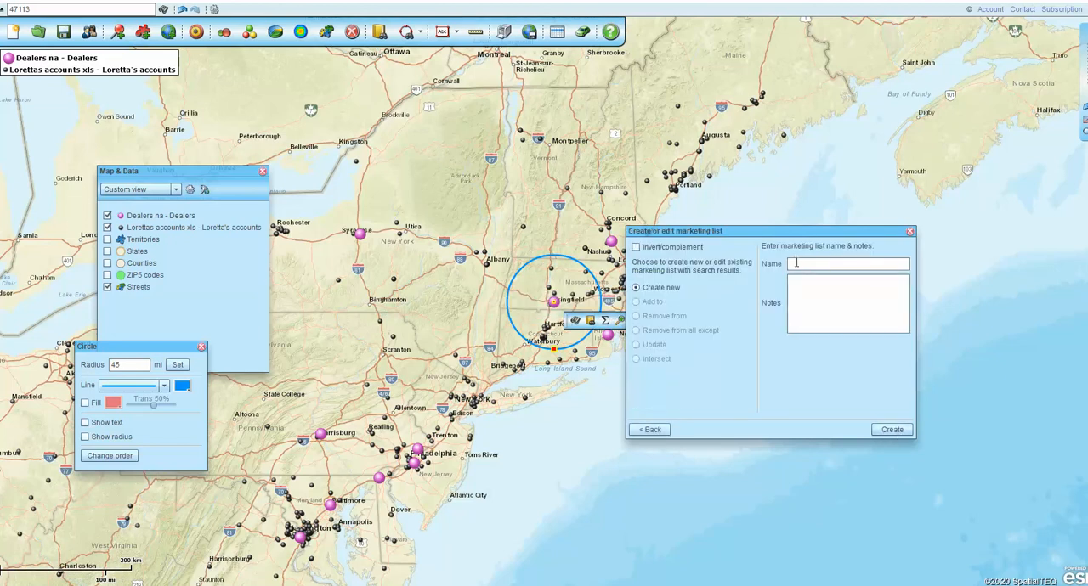
- Create a new marketing list from the search results, named My 1st Route List
{"action": "type", "text": "Ma"}
{"action": "type", "text": " 1st R"}
{"action": "type", "text": "oute List"}
{"action": "left_click", "coordinate": [893, 432]}
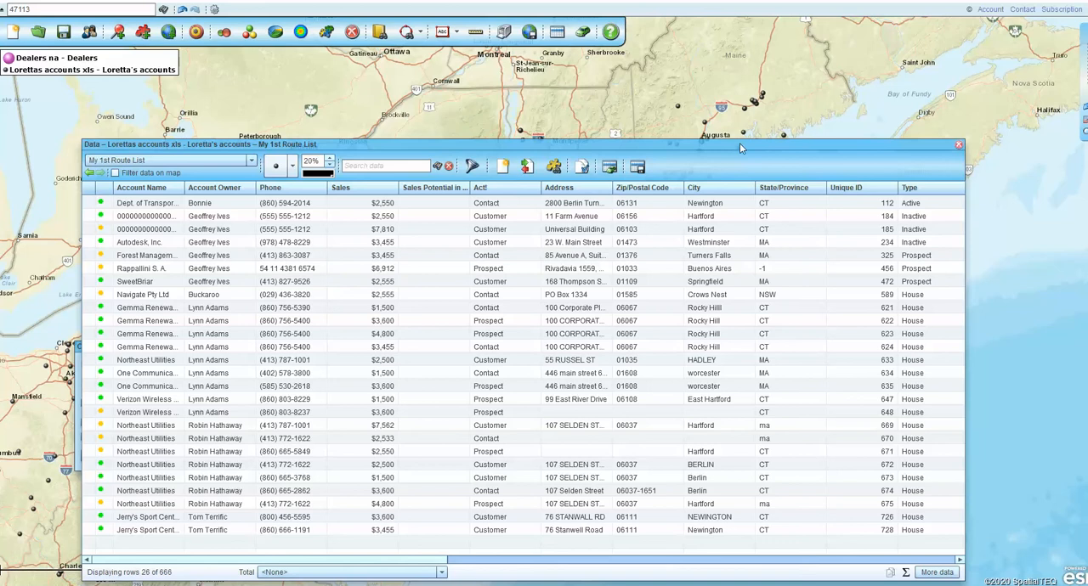
- Filter the map to show only the accounts in My 1st Route List, and remove the filter again
{"action": "left_click_drag", "start_coordinate": [739, 143], "coordinate": [860, 438]}
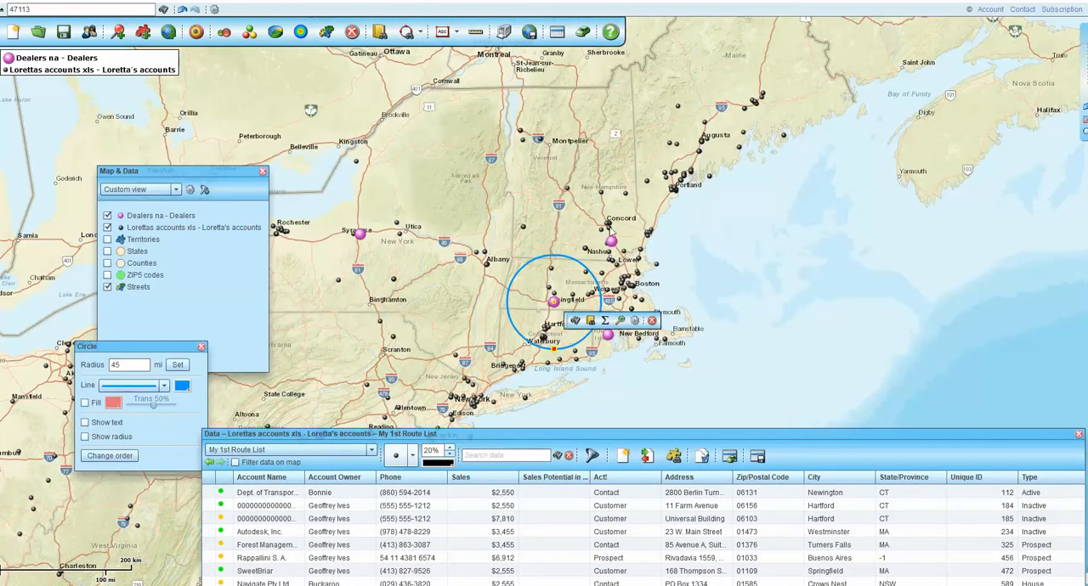
{"action": "left_click", "coordinate": [237, 463]}
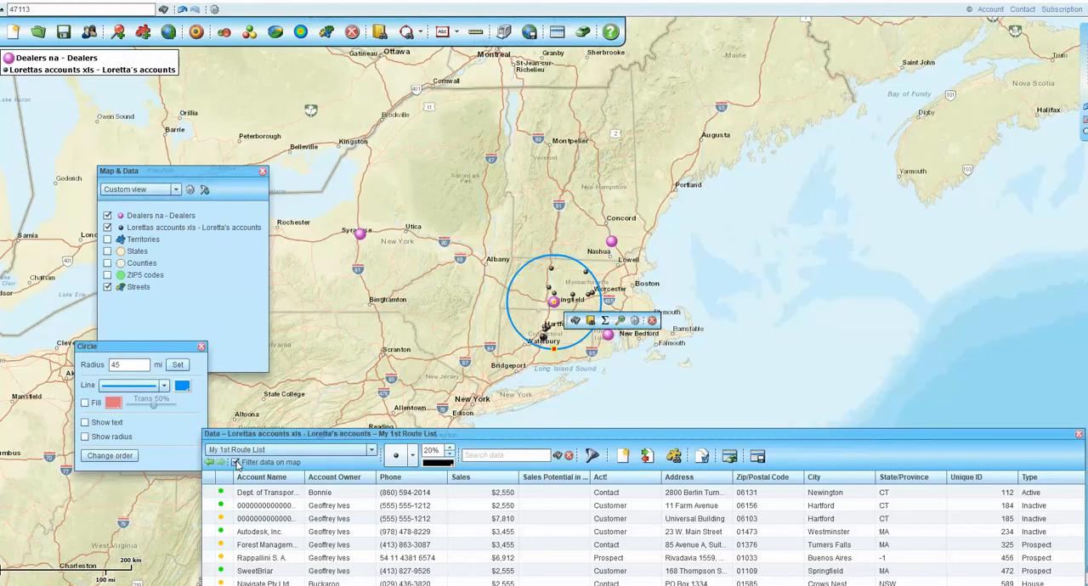
{"action": "left_click", "coordinate": [236, 463]}
- Add all rows of My 1st Route List to the route, including the locations with inaccurate positions
{"action": "left_click_drag", "start_coordinate": [787, 441], "coordinate": [711, 97]}
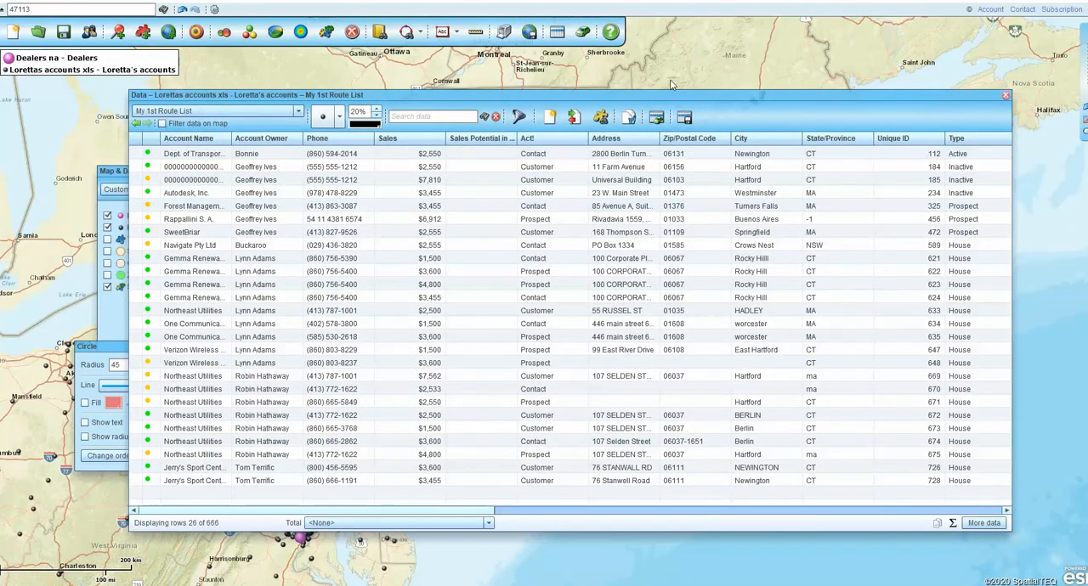
{"action": "left_click_drag", "start_coordinate": [682, 92], "coordinate": [663, 75]}
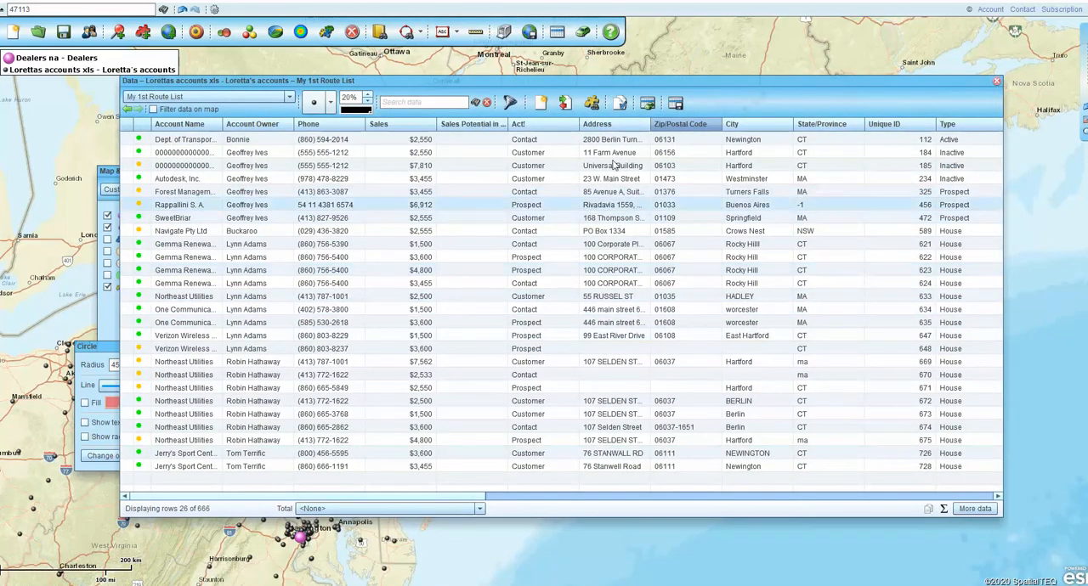
{"action": "left_click", "coordinate": [647, 104]}
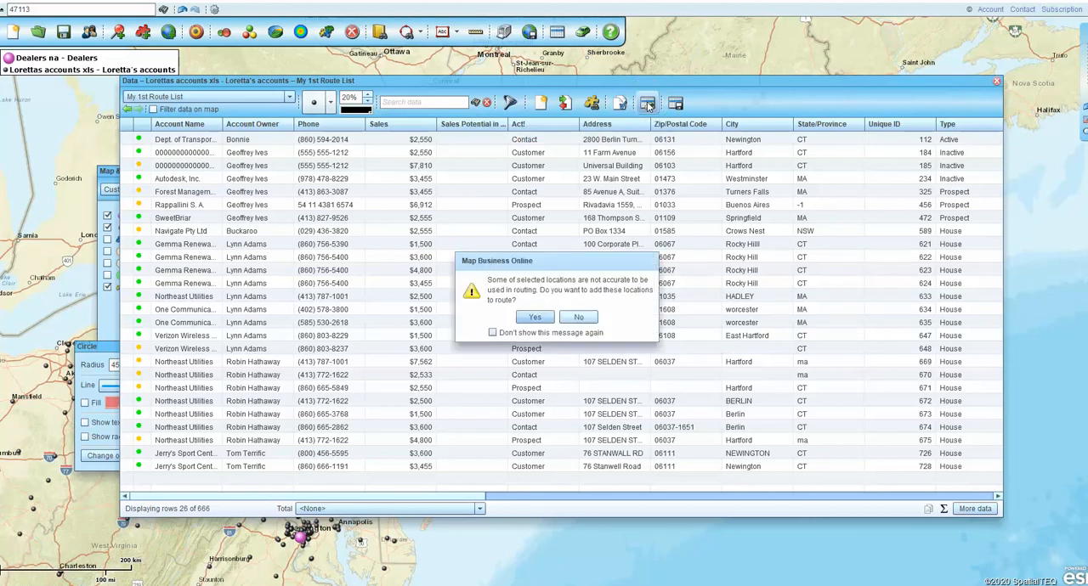
{"action": "left_click", "coordinate": [535, 317]}
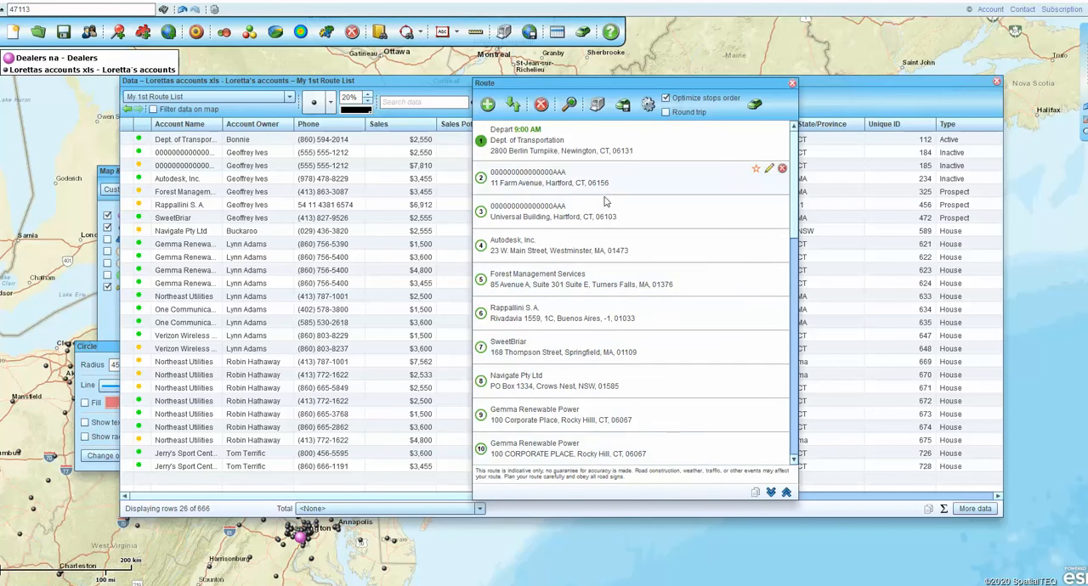
- Move the Rappallini S. A. stop ahead of Forest Management Services and calculate the route and directions with optimized stop order
{"action": "left_click_drag", "start_coordinate": [659, 328], "coordinate": [651, 283]}
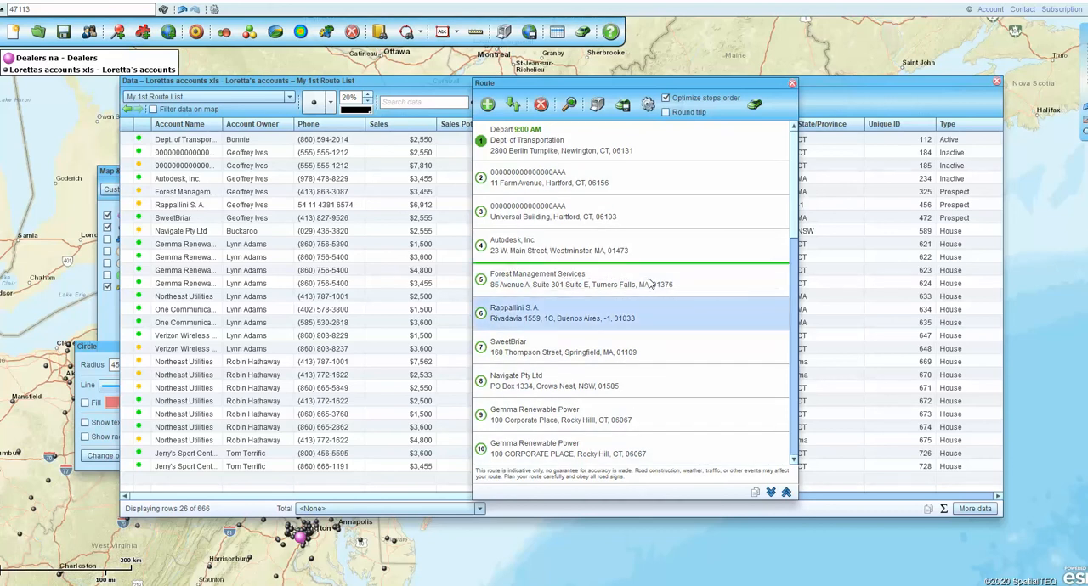
{"action": "left_click", "coordinate": [667, 98]}
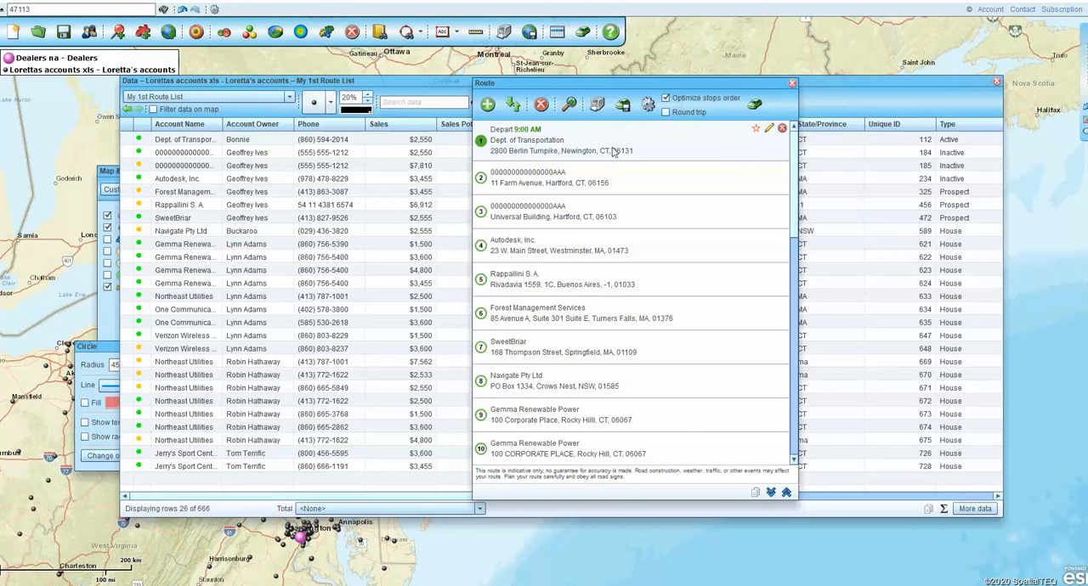
{"action": "left_click", "coordinate": [754, 105]}
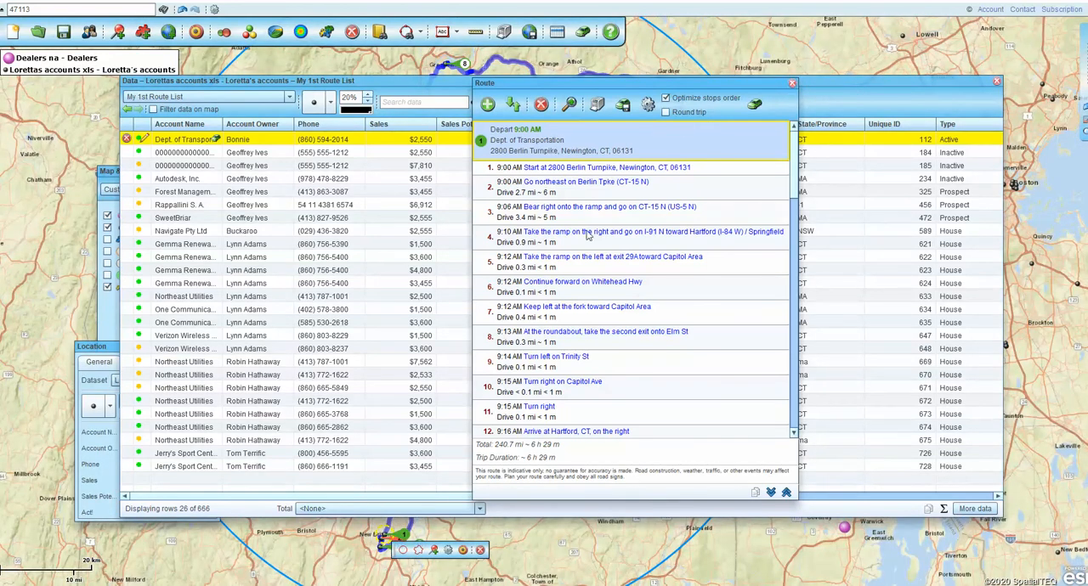
- Review the file formats offered for exporting the route, and return to the account list without exporting
{"action": "left_click", "coordinate": [623, 105]}
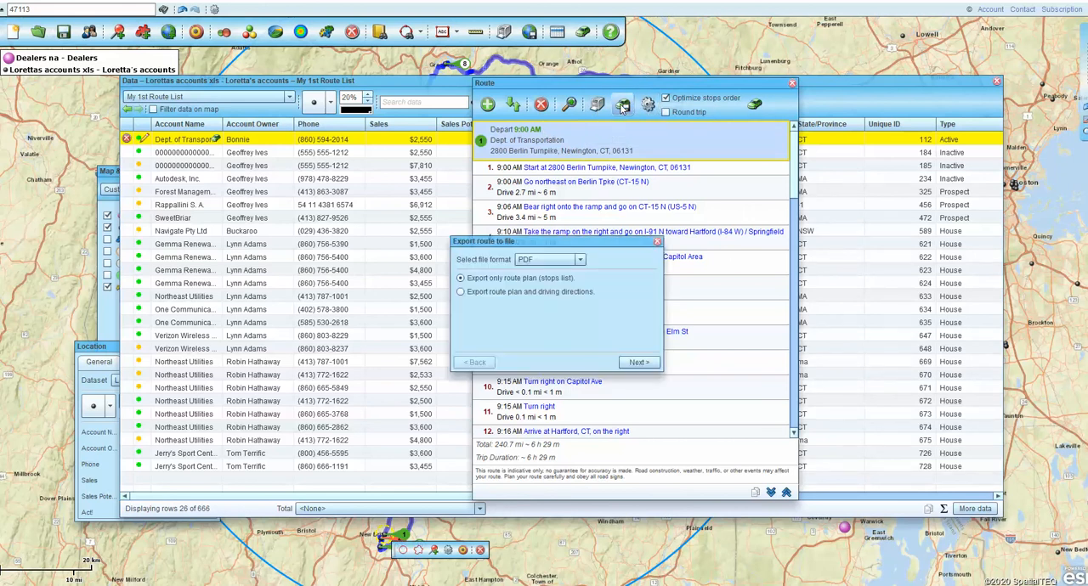
{"action": "left_click", "coordinate": [579, 260]}
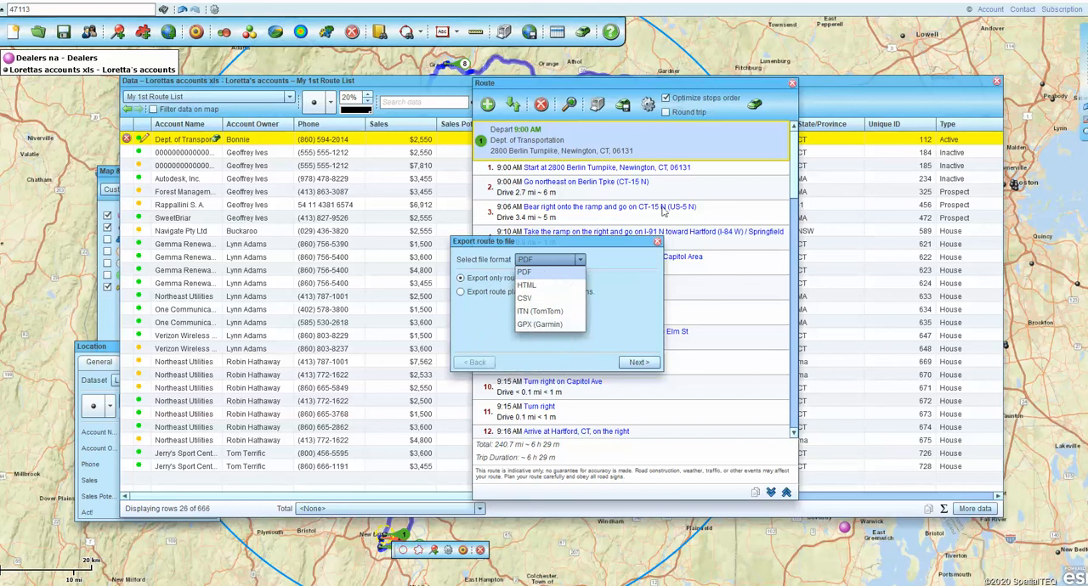
{"action": "left_click", "coordinate": [658, 243]}
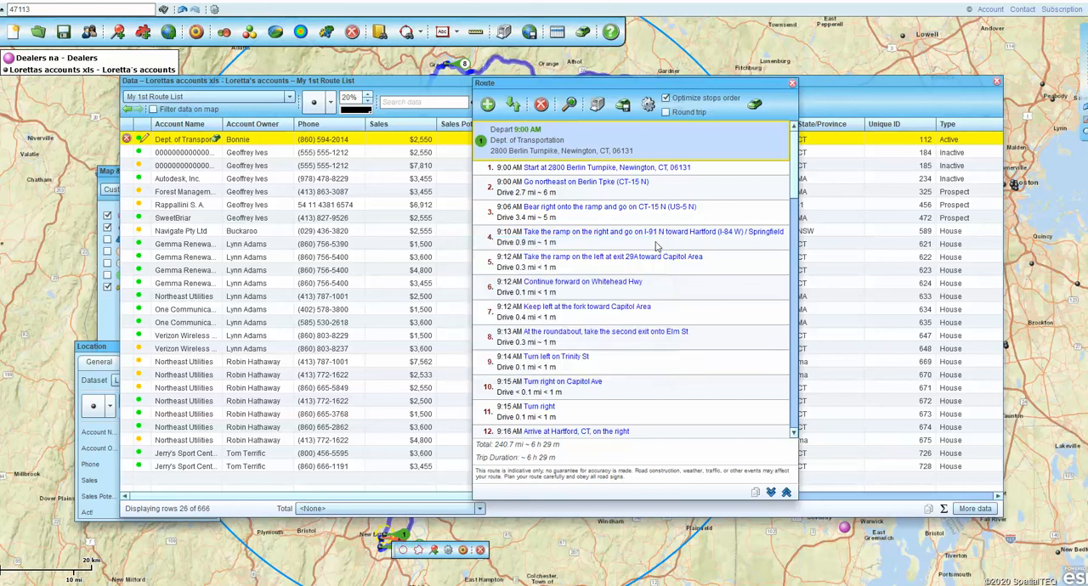
{"action": "left_click", "coordinate": [792, 85]}
{"action": "left_click_drag", "start_coordinate": [925, 85], "coordinate": [907, 111]}
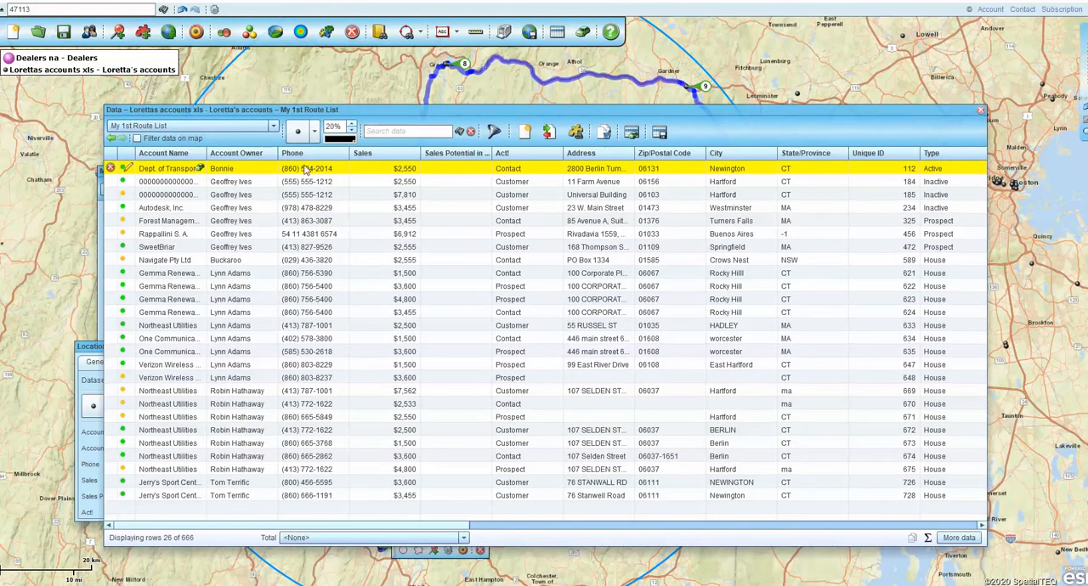
- Reopen the route, insert an empty stop before the final one, discard it, and close the route
{"action": "left_click", "coordinate": [583, 31]}
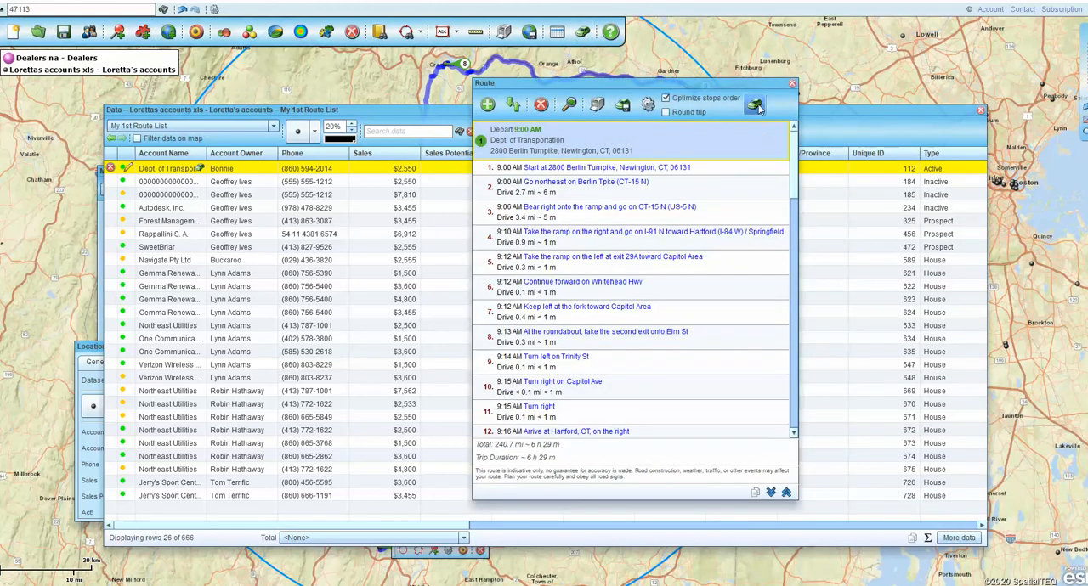
{"action": "left_click", "coordinate": [487, 105]}
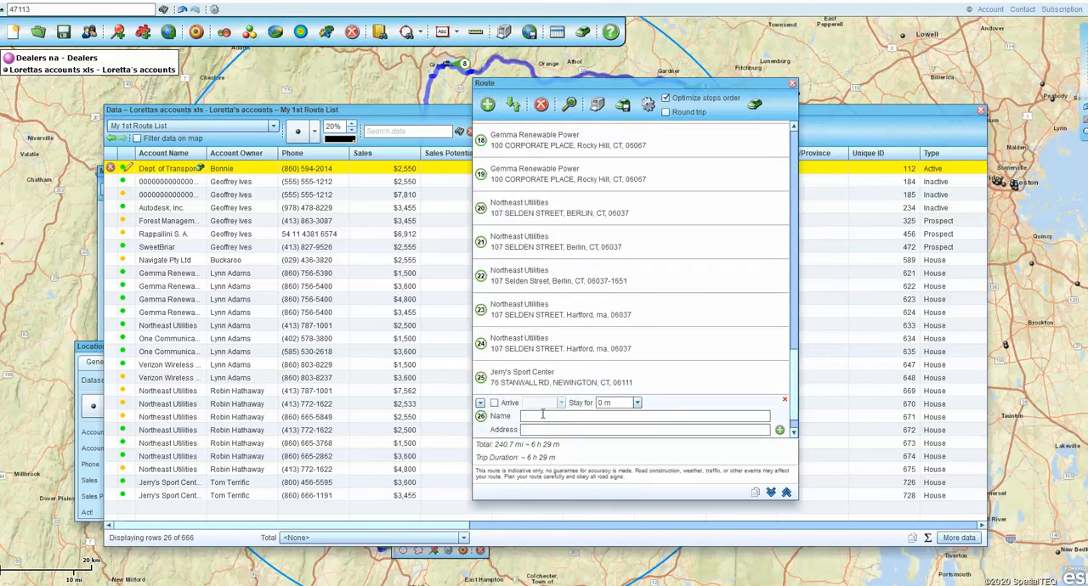
{"action": "left_click", "coordinate": [784, 401]}
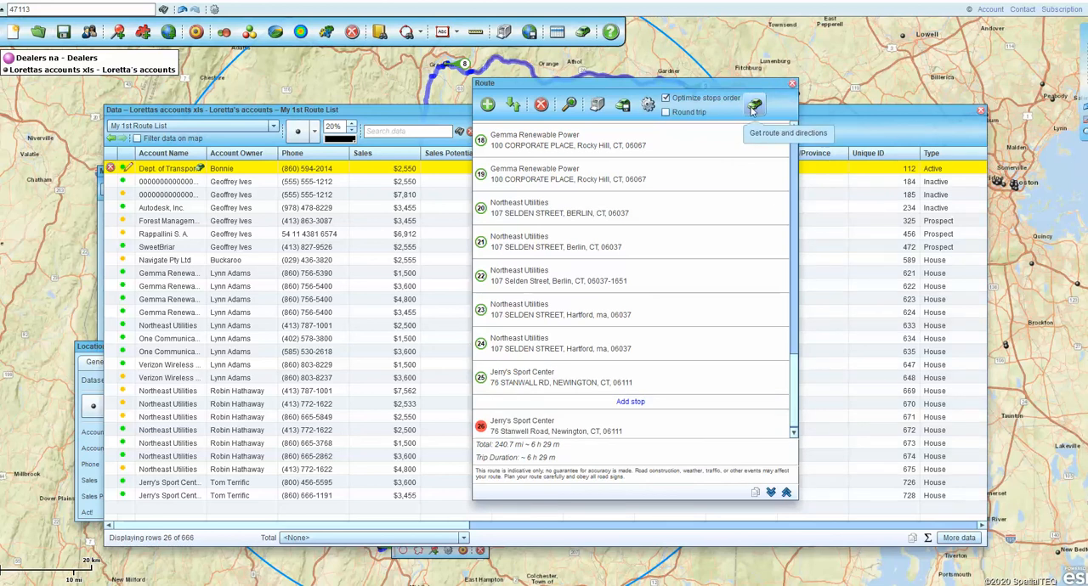
{"action": "left_click", "coordinate": [792, 83]}
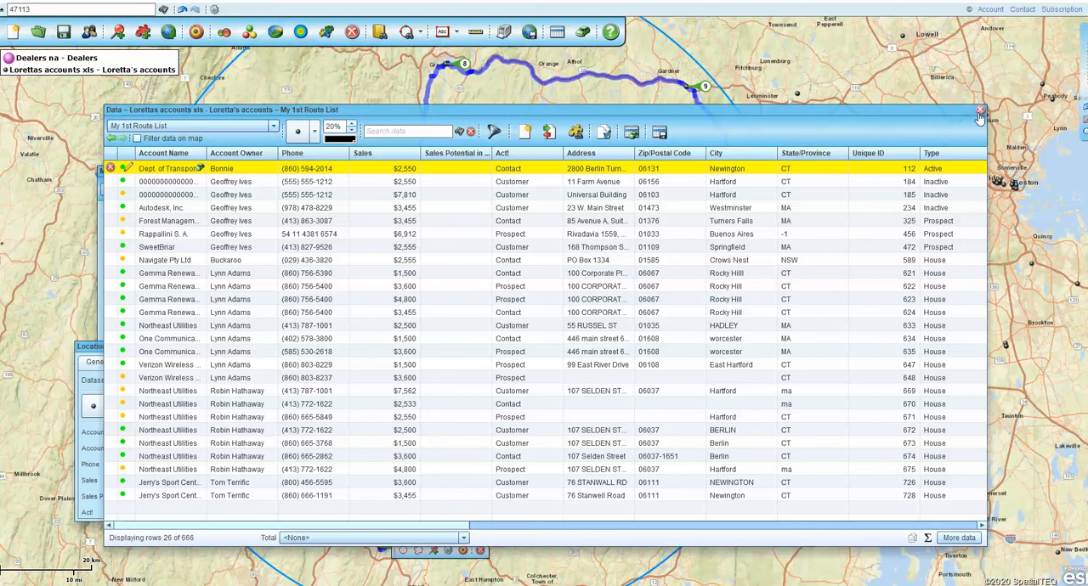
- Try to add the third account in My 1st Route List to the route as its start
{"action": "left_click", "coordinate": [629, 134]}
{"action": "left_click", "coordinate": [174, 195]}
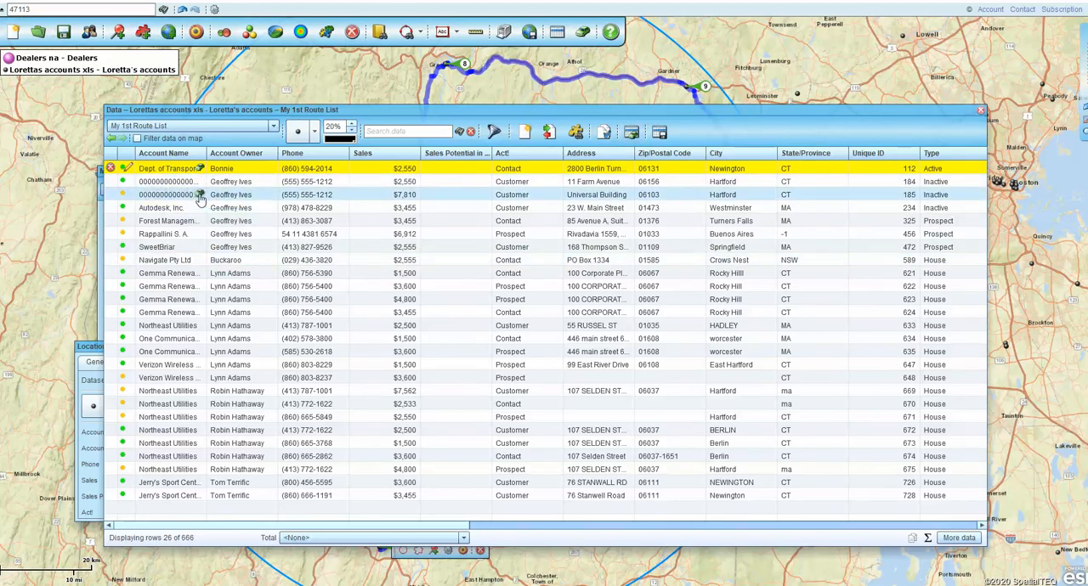
{"action": "left_click", "coordinate": [201, 196]}
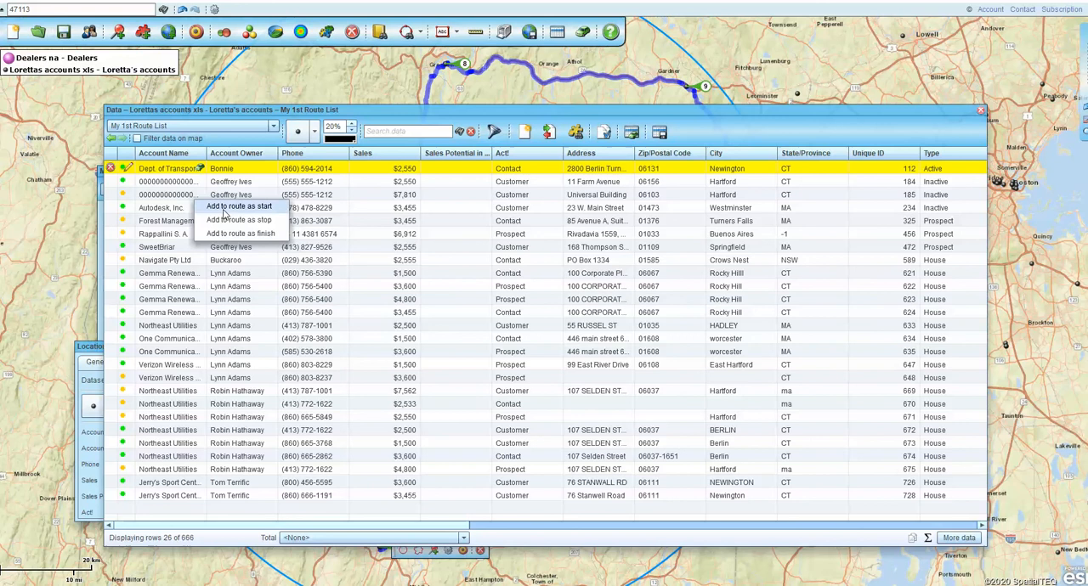
{"action": "left_click", "coordinate": [225, 210]}
{"action": "left_click", "coordinate": [579, 314]}
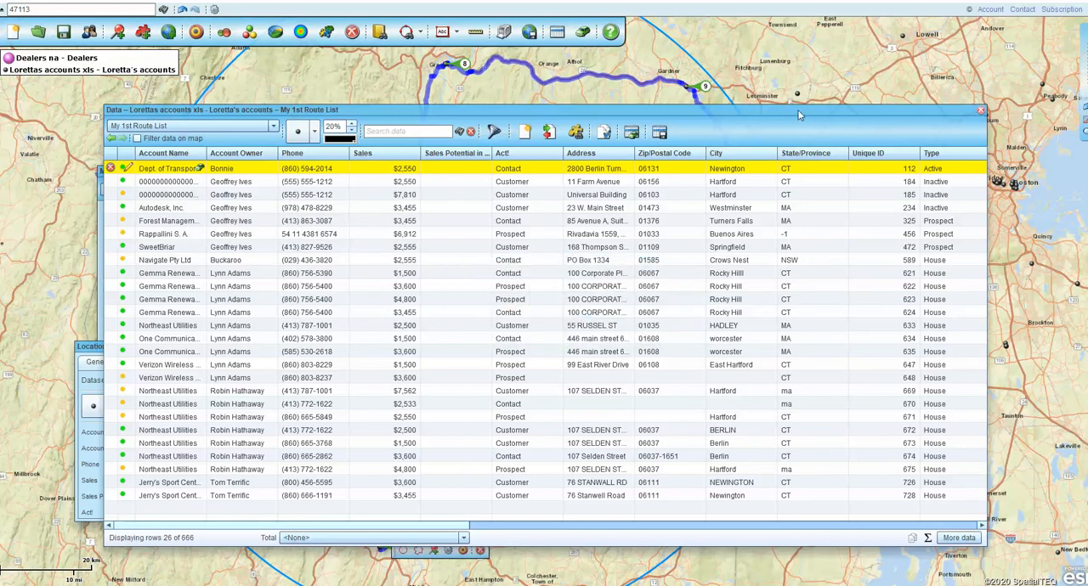
{"action": "left_click_drag", "start_coordinate": [797, 111], "coordinate": [790, 134]}
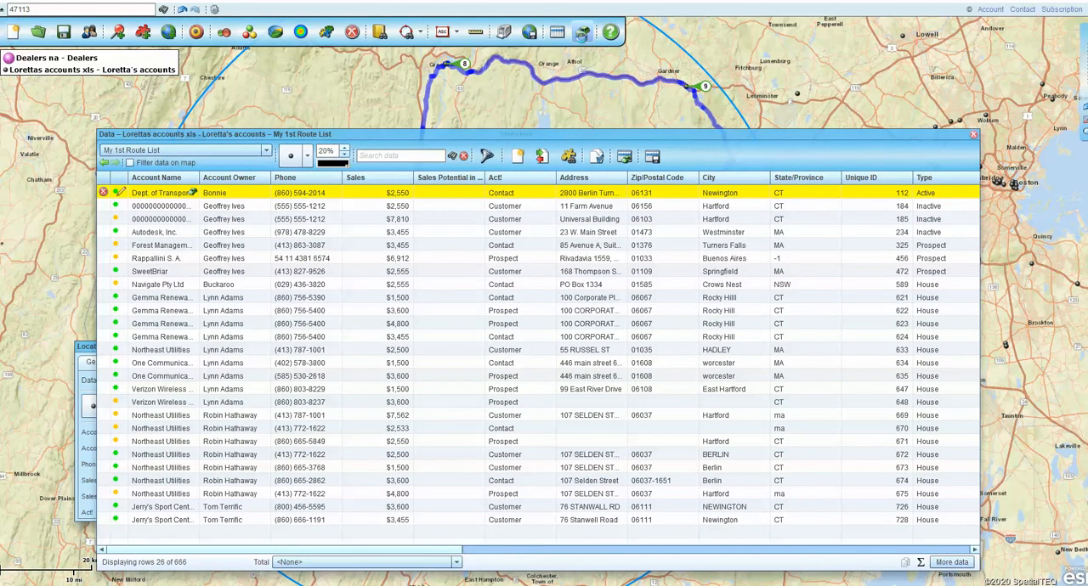
- Reopen the route, clear all its stops and directions, and close it
{"action": "left_click", "coordinate": [581, 40]}
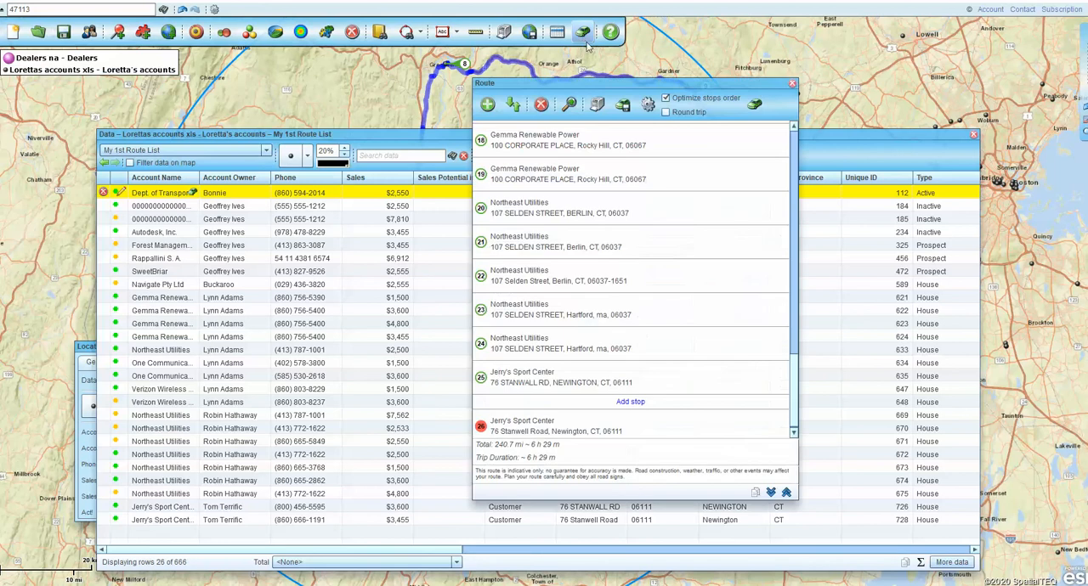
{"action": "left_click", "coordinate": [540, 103]}
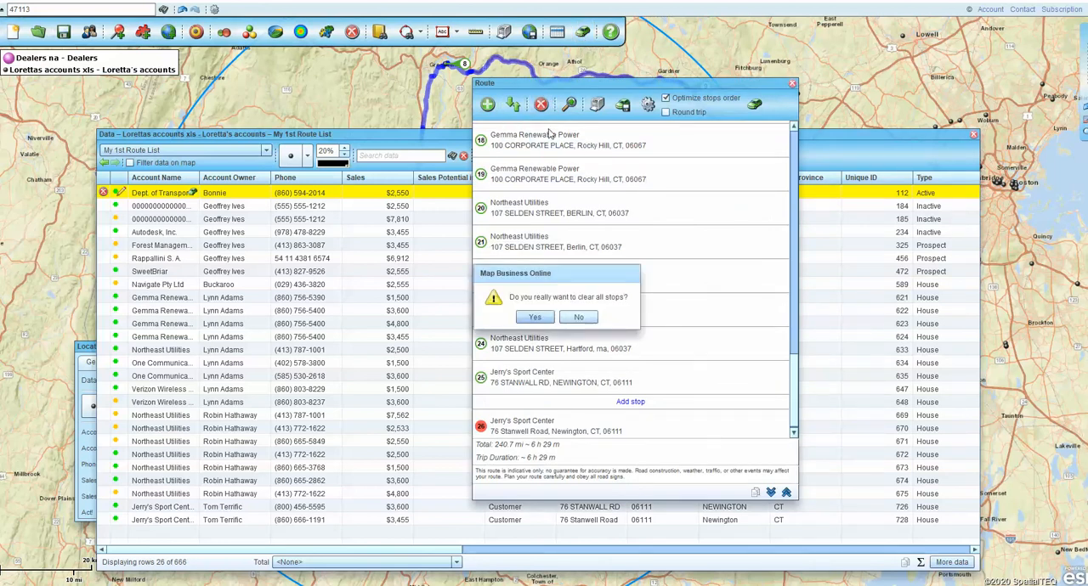
{"action": "left_click", "coordinate": [535, 317]}
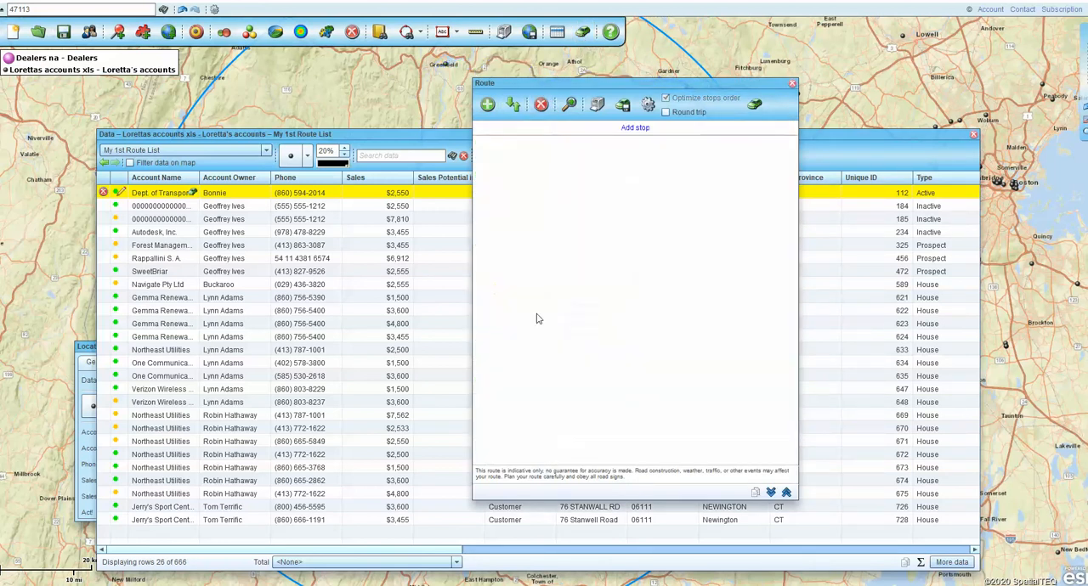
{"action": "left_click", "coordinate": [792, 86]}
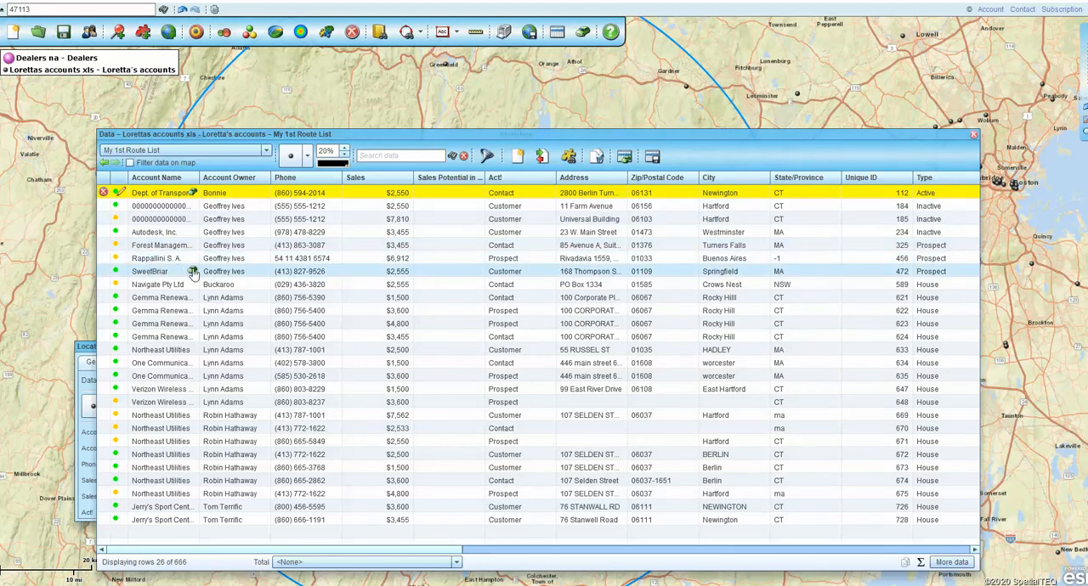
- Add SweetBriar as the route start, the last-listed Gemma Renewable Power account as the finish, and the second One Communications account as a stop
{"action": "left_click", "coordinate": [194, 272]}
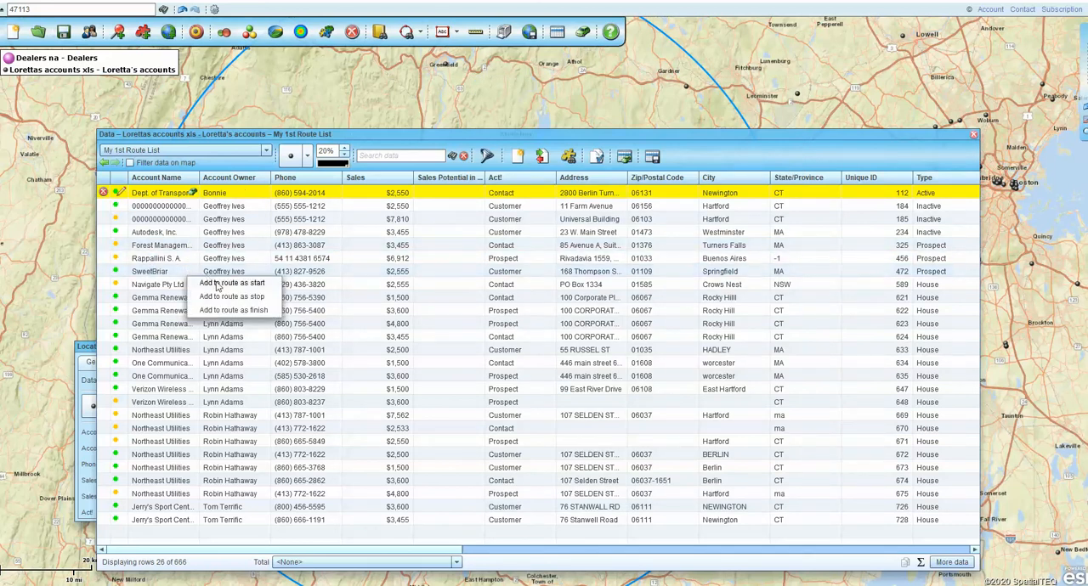
{"action": "left_click", "coordinate": [219, 284]}
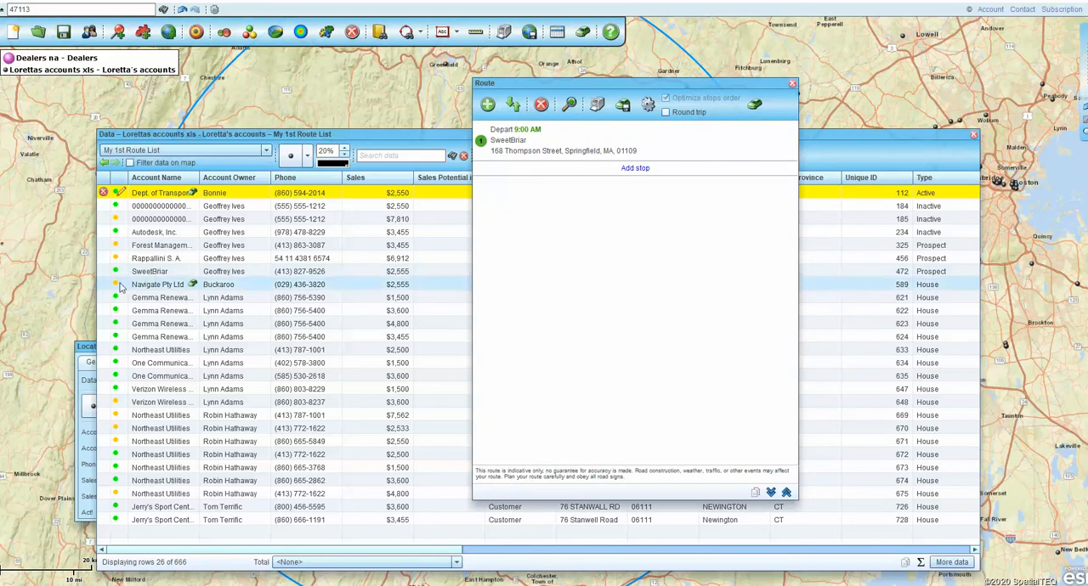
{"action": "left_click", "coordinate": [194, 336]}
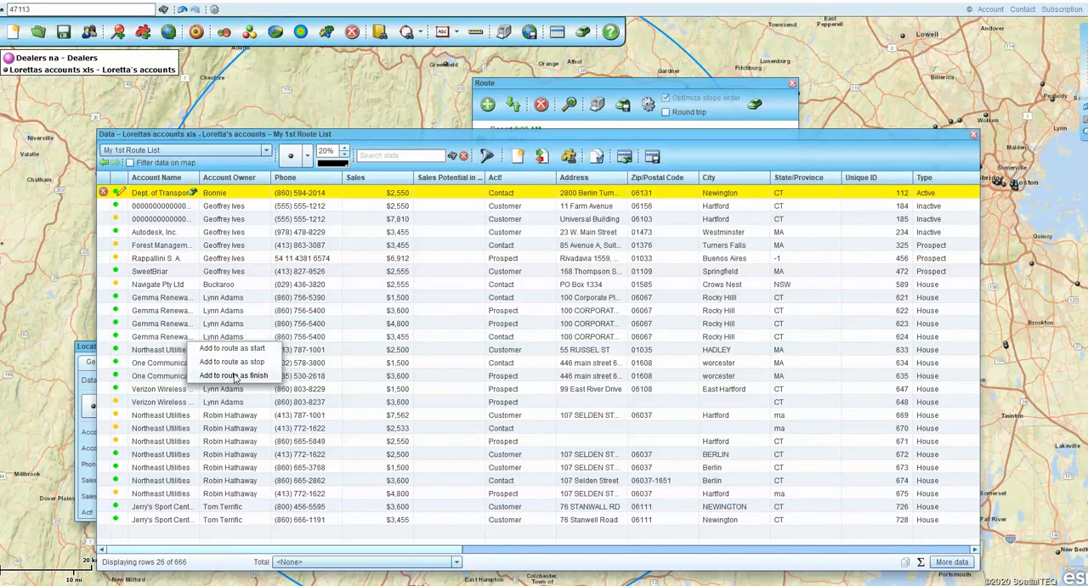
{"action": "left_click", "coordinate": [235, 377]}
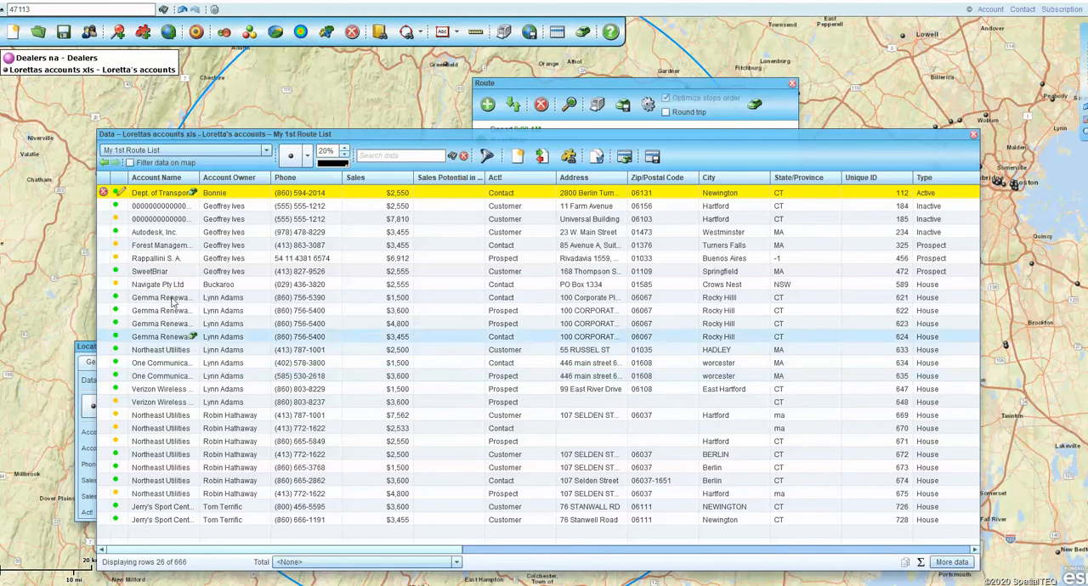
{"action": "left_click", "coordinate": [192, 376]}
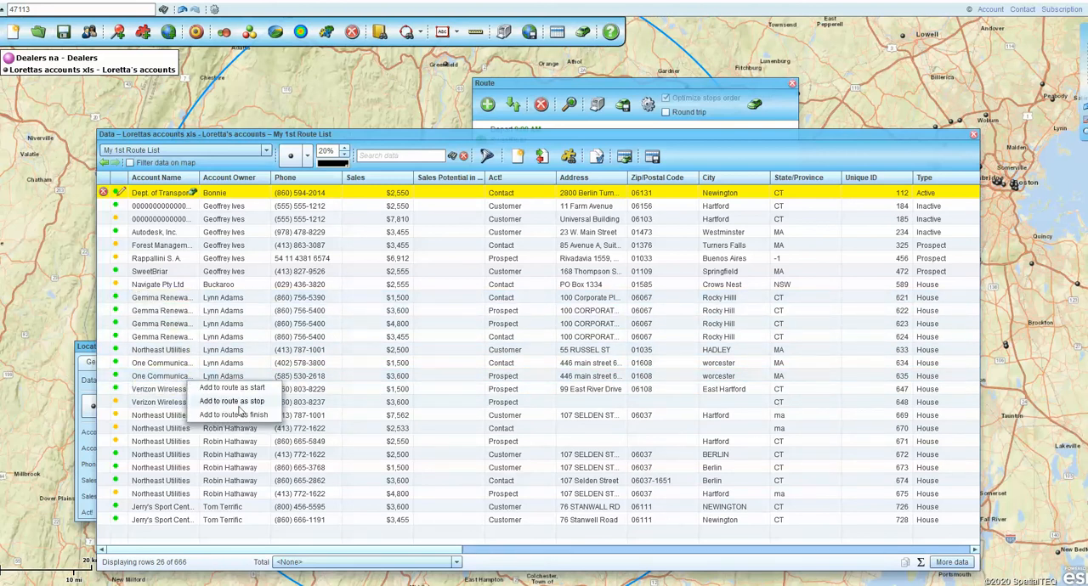
{"action": "left_click", "coordinate": [240, 409]}
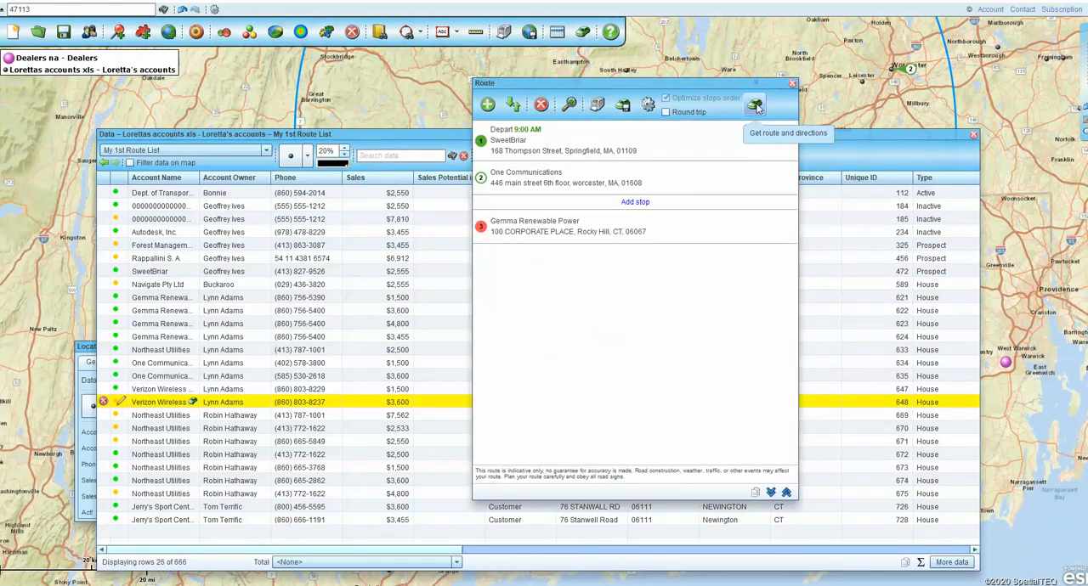
- Calculate the route and directions through the three accounts, and close the route and account list to uncover the map
{"action": "left_click", "coordinate": [756, 105]}
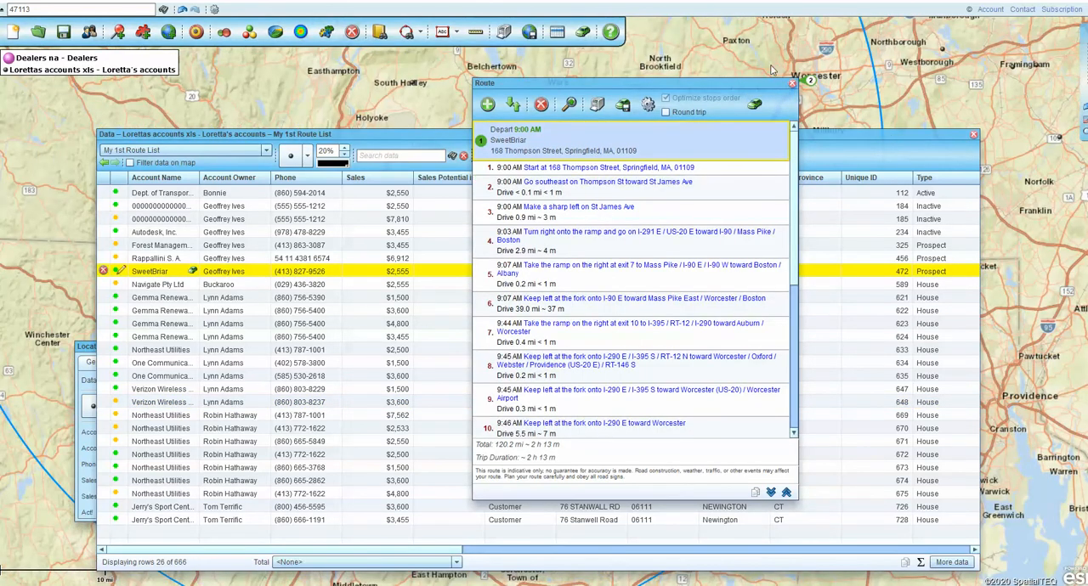
{"action": "left_click", "coordinate": [793, 85]}
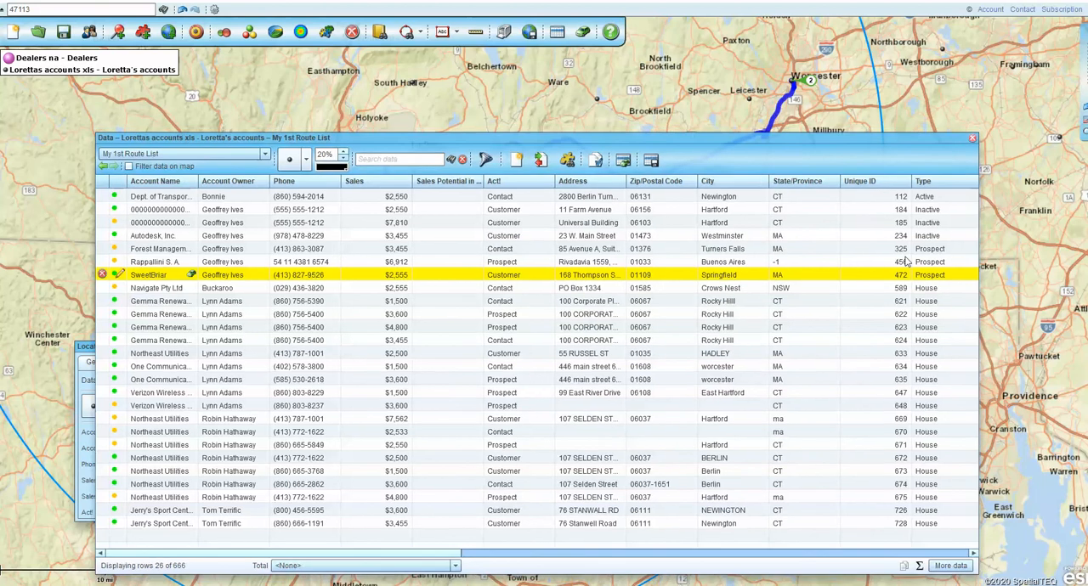
{"action": "left_click_drag", "start_coordinate": [908, 138], "coordinate": [918, 94]}
{"action": "left_click", "coordinate": [956, 90]}
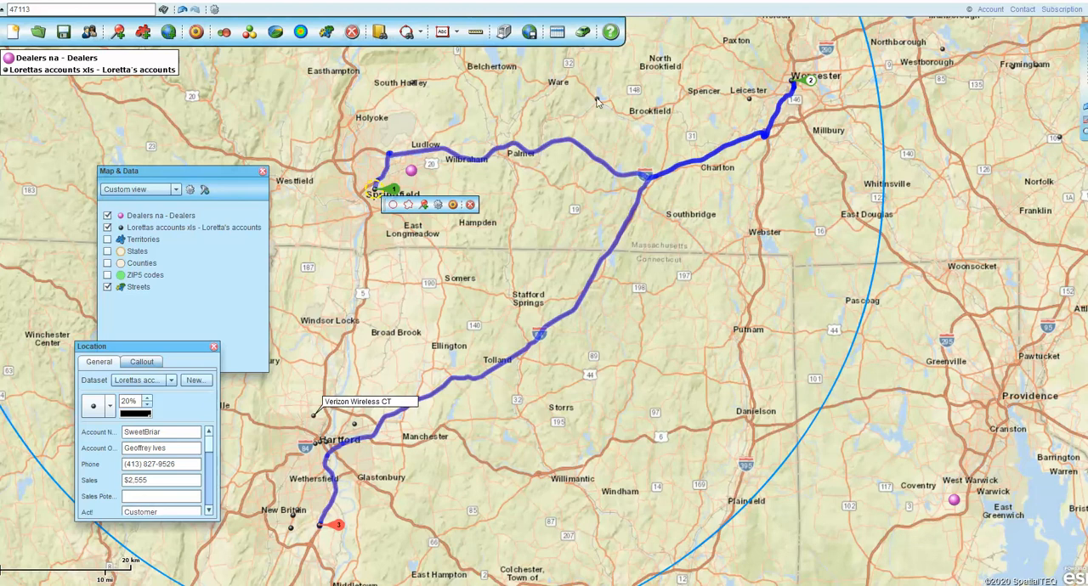
- Add the Navigate Pty Ltd account near Ware to the route as a stop from its map callout, accepting its inaccurate location
{"action": "mouse_move", "coordinate": [597, 101]}
{"action": "left_click_drag", "start_coordinate": [626, 134], "coordinate": [610, 278]}
{"action": "mouse_move", "coordinate": [606, 268]}
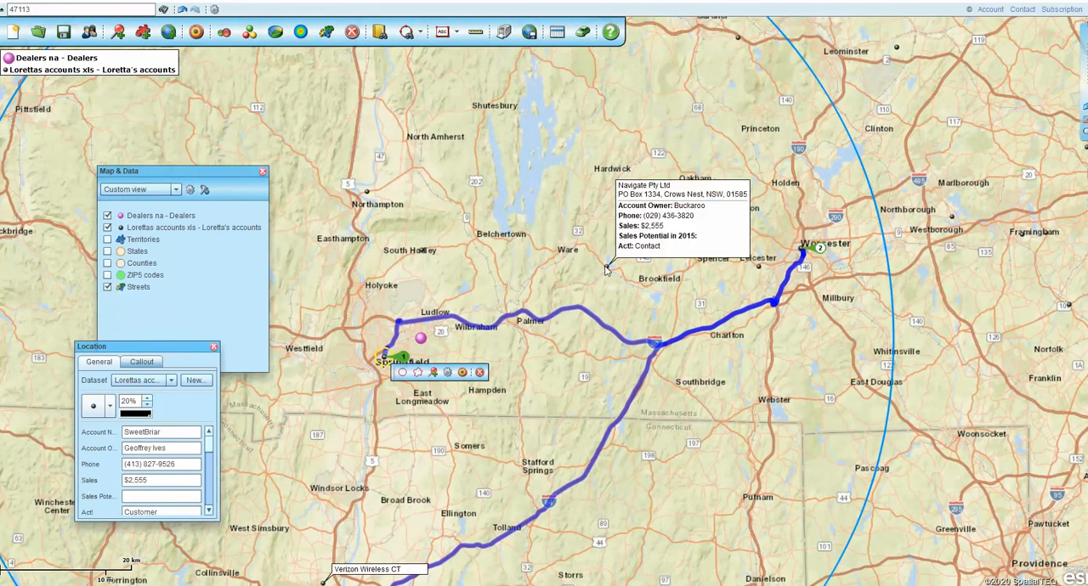
{"action": "left_click", "coordinate": [606, 269]}
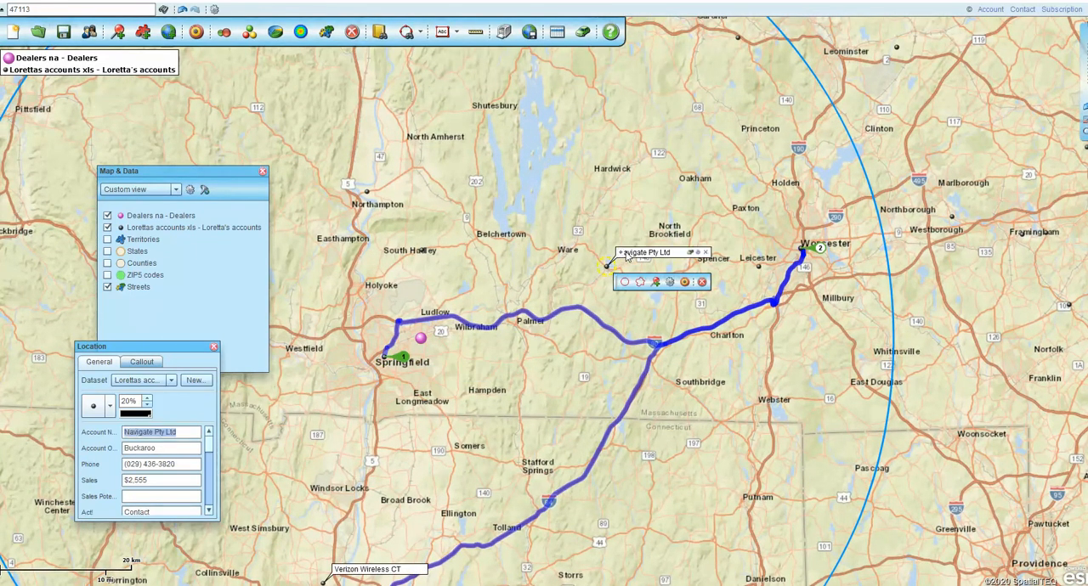
{"action": "left_click", "coordinate": [691, 254]}
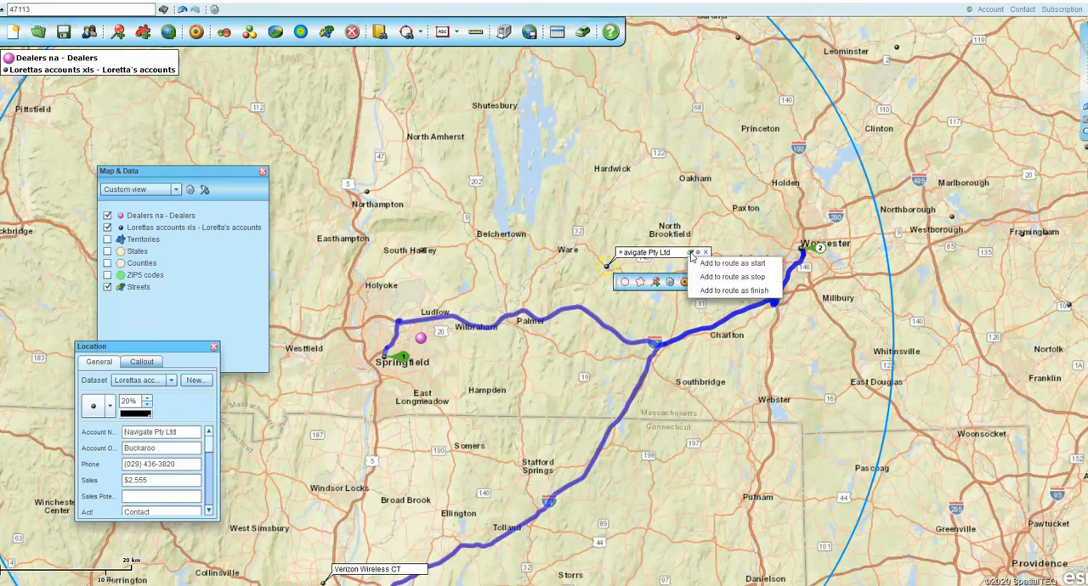
{"action": "left_click", "coordinate": [728, 277]}
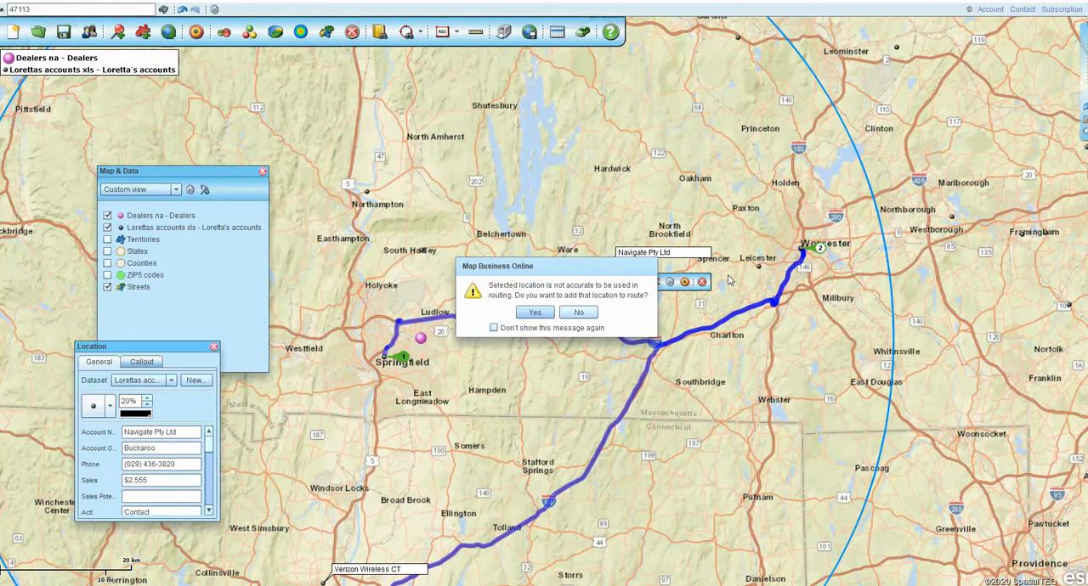
{"action": "left_click", "coordinate": [537, 312]}
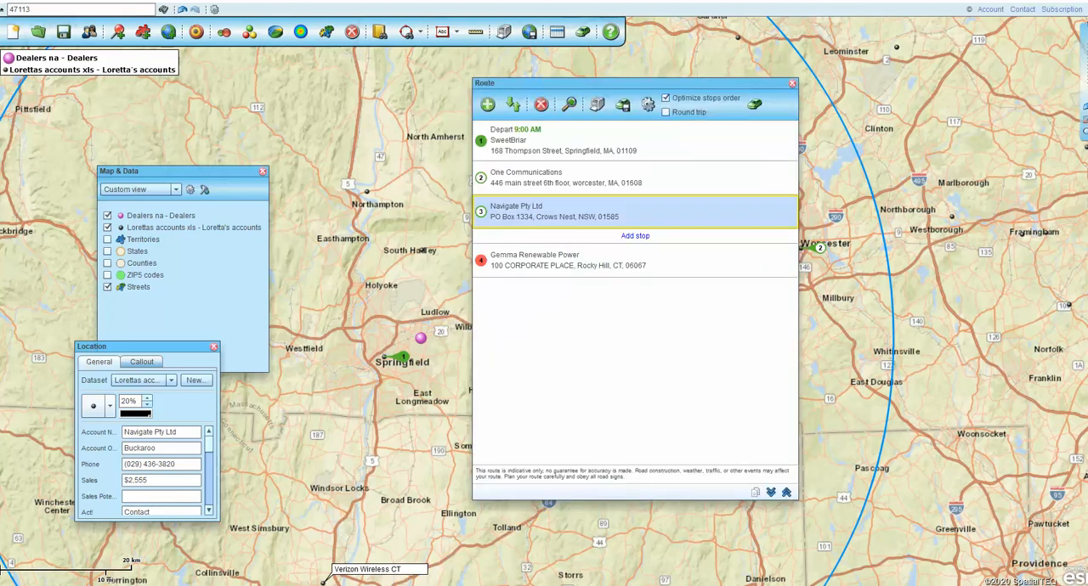
{"action": "left_click", "coordinate": [791, 84]}
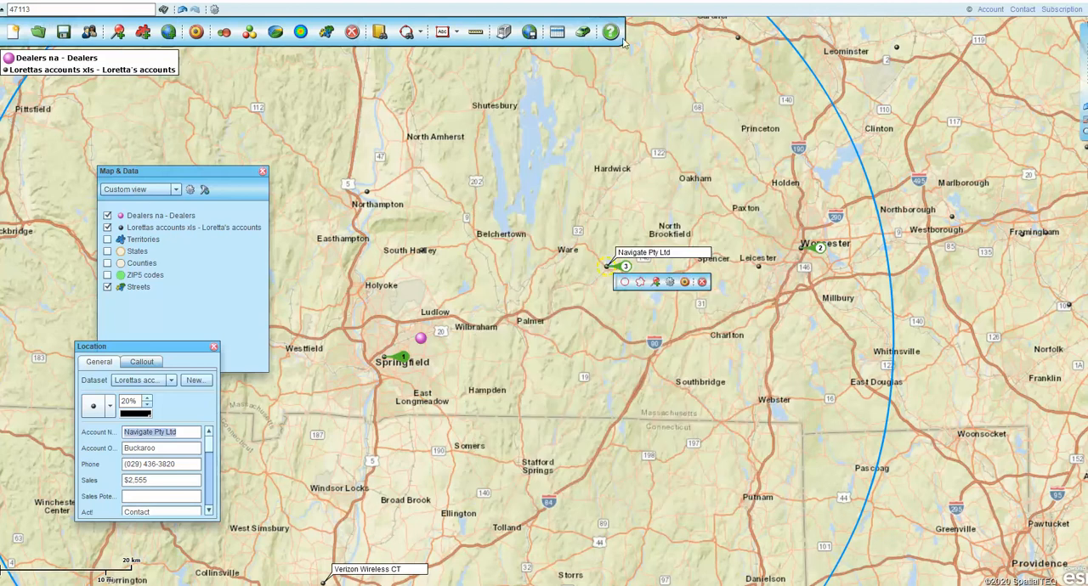
{"action": "left_click", "coordinate": [556, 32]}
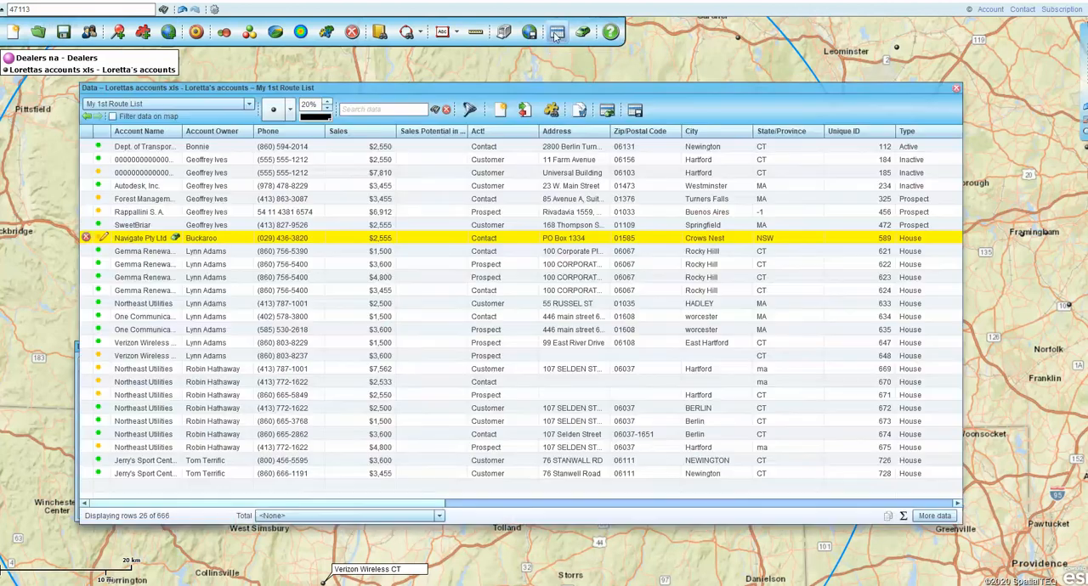
{"action": "left_click", "coordinate": [604, 111]}
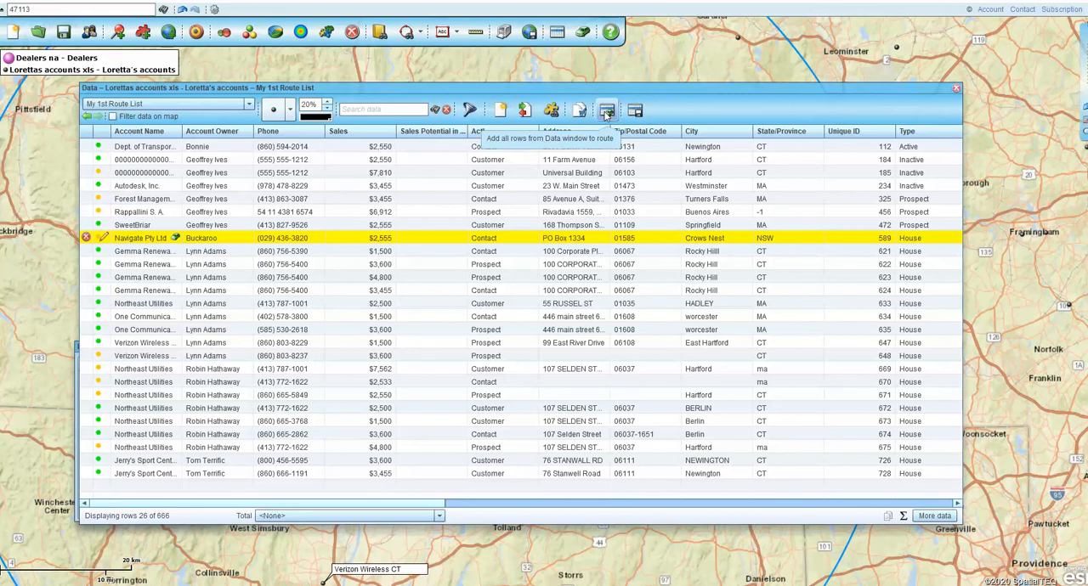
{"action": "left_click", "coordinate": [954, 89]}
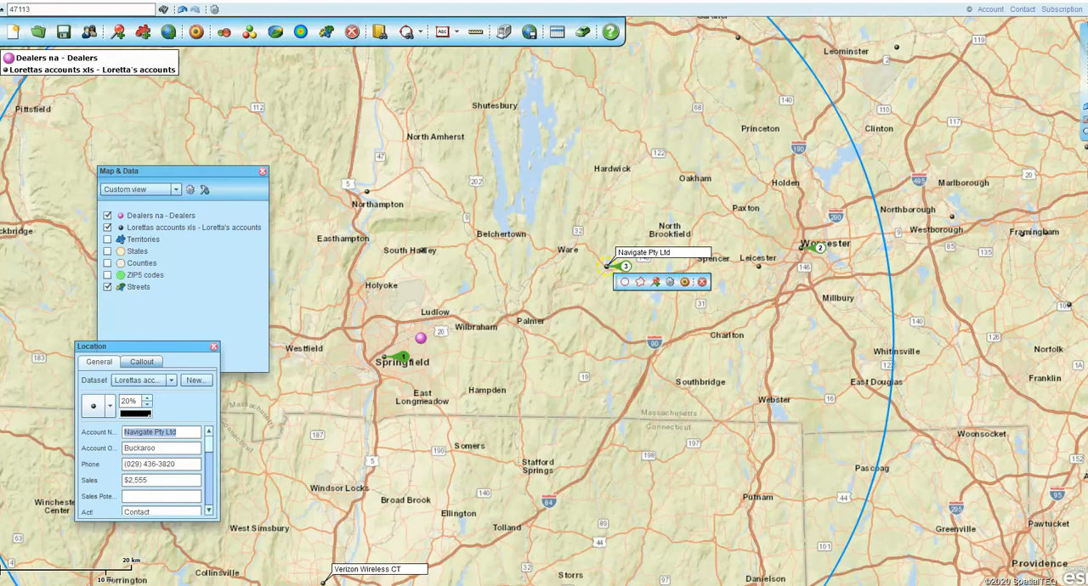
{"action": "left_click", "coordinate": [1002, 585]}
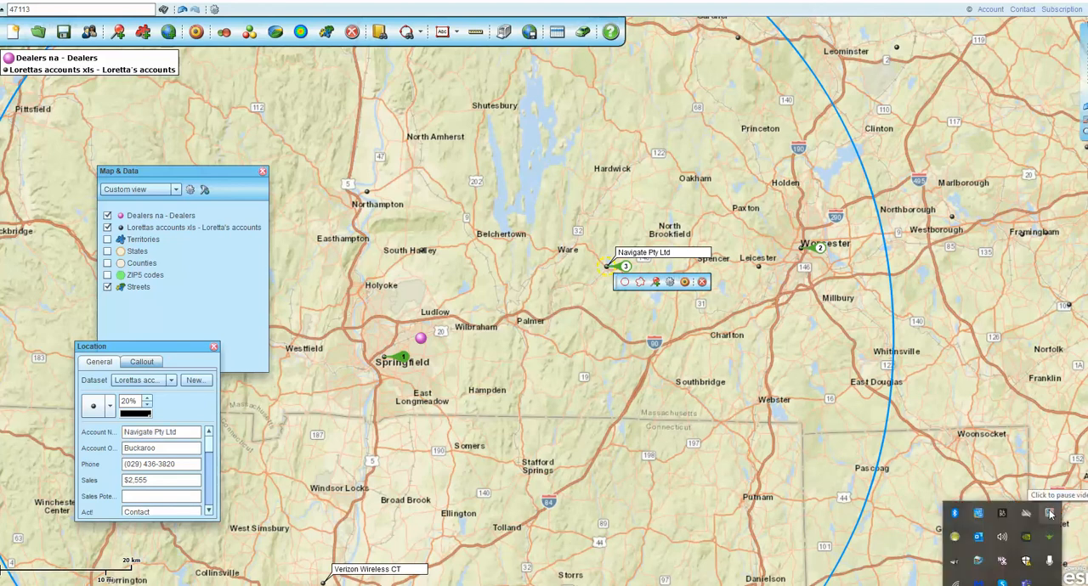